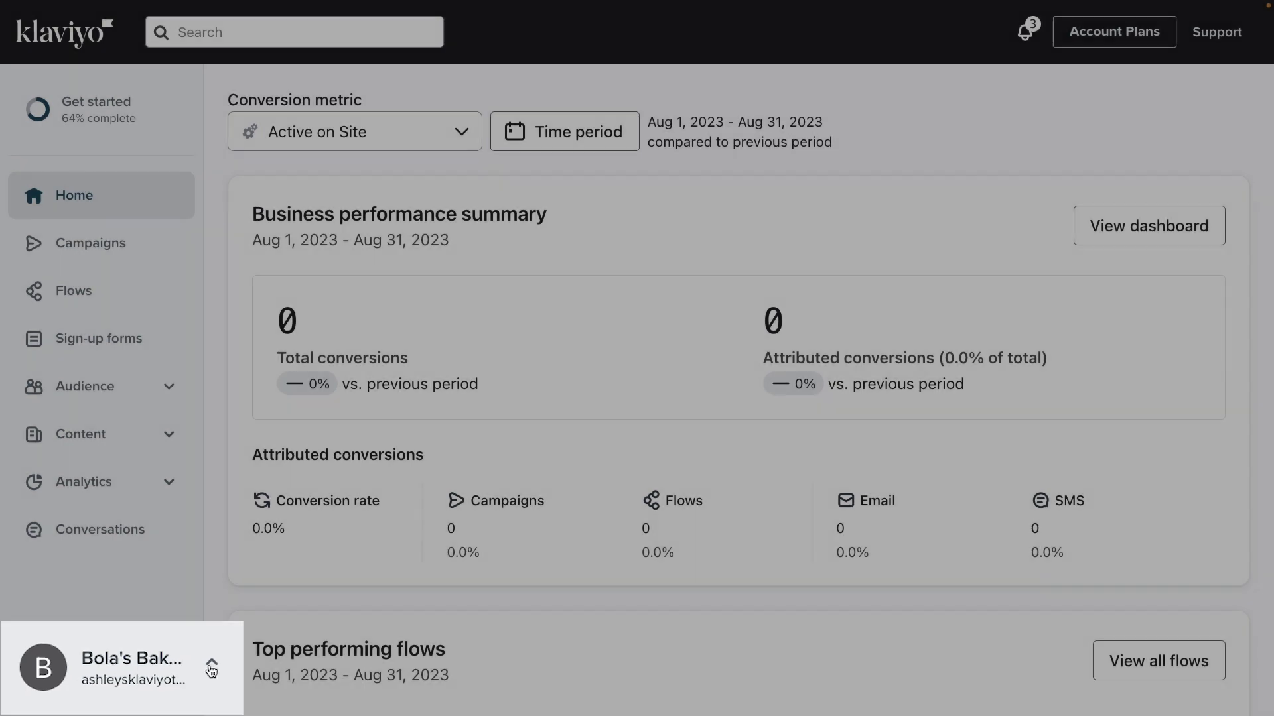
Step: Search the available integrations for 'bigcommerce' and open the BigCommerce integration card
left_click(176, 676)
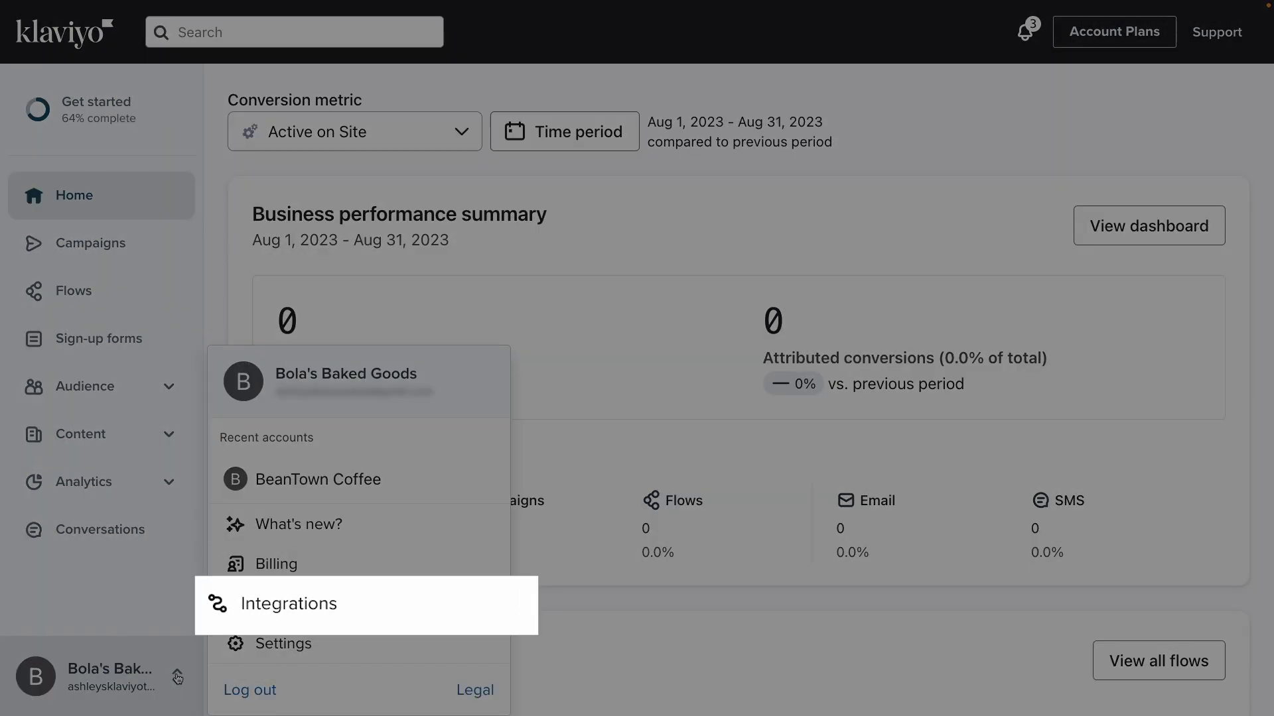
left_click(237, 617)
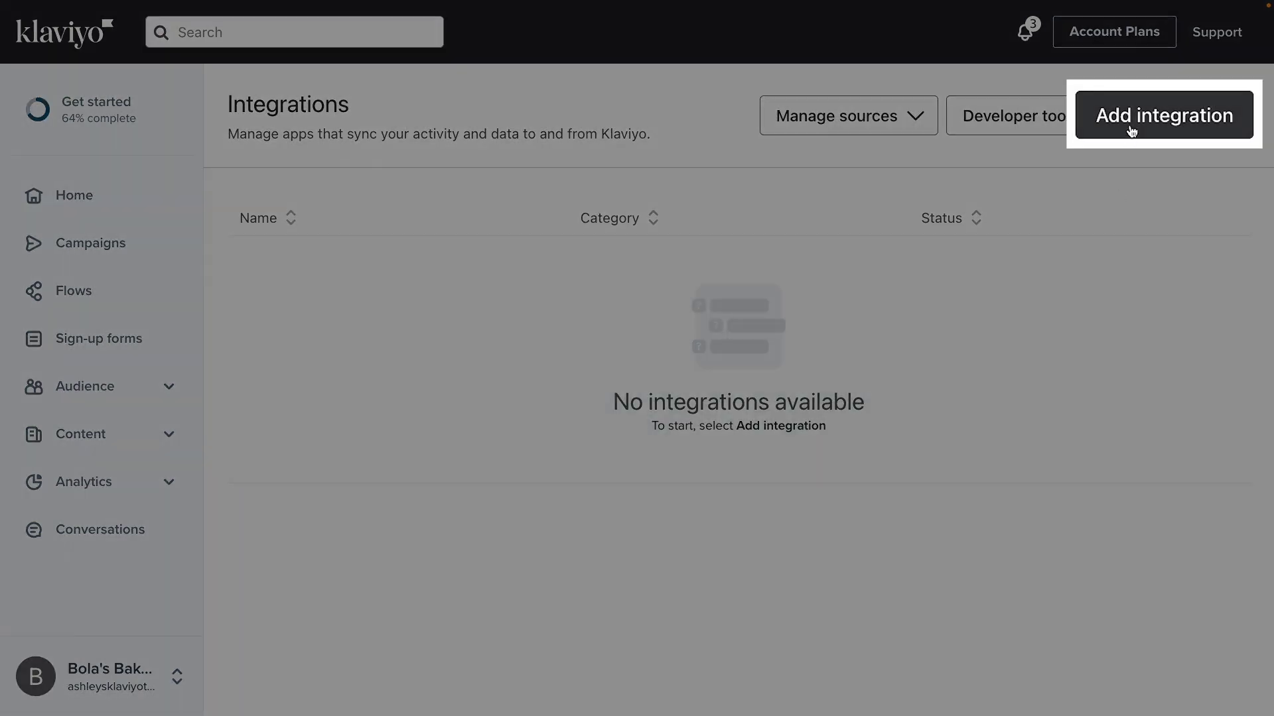
left_click(1131, 131)
left_click(381, 247)
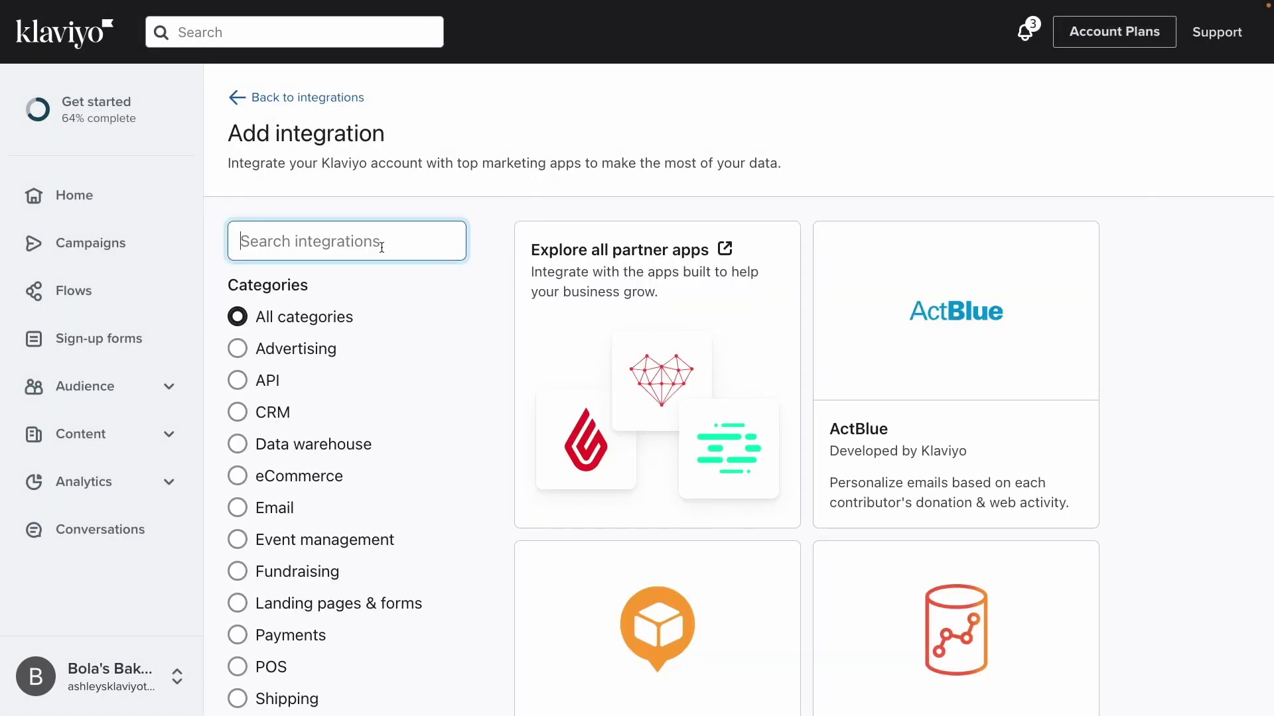
type("bigcomm")
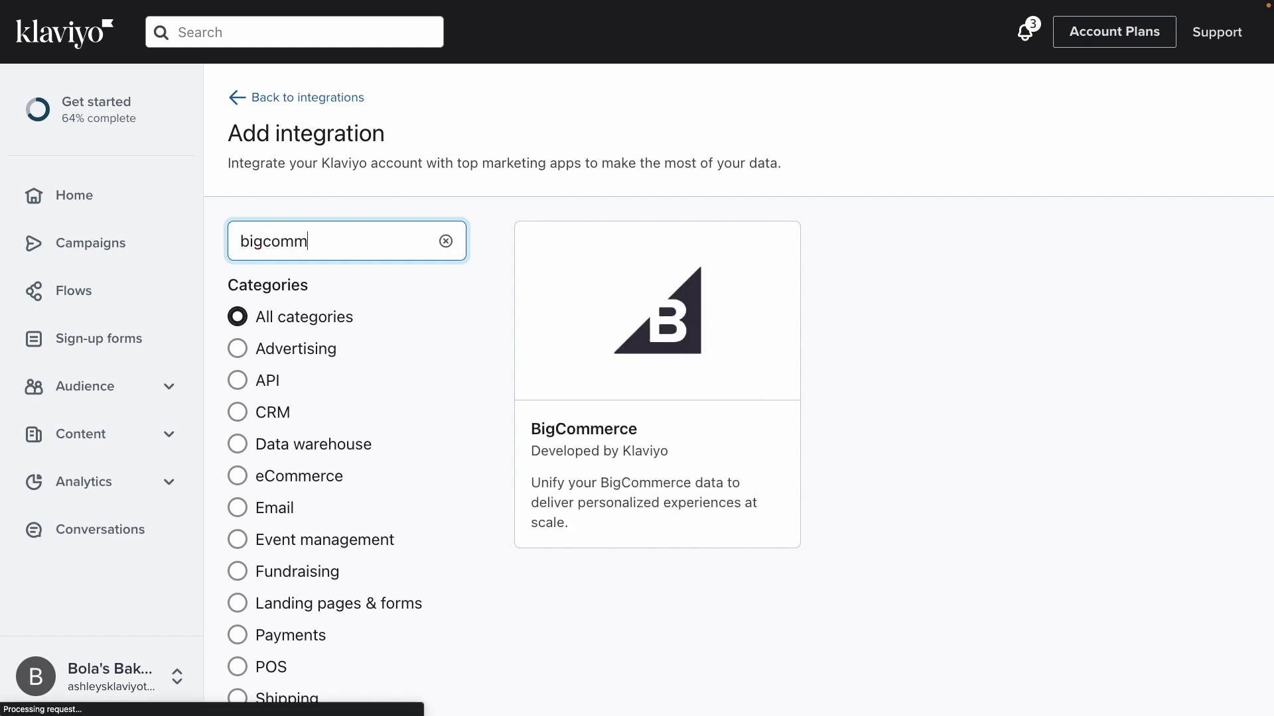
type("erce")
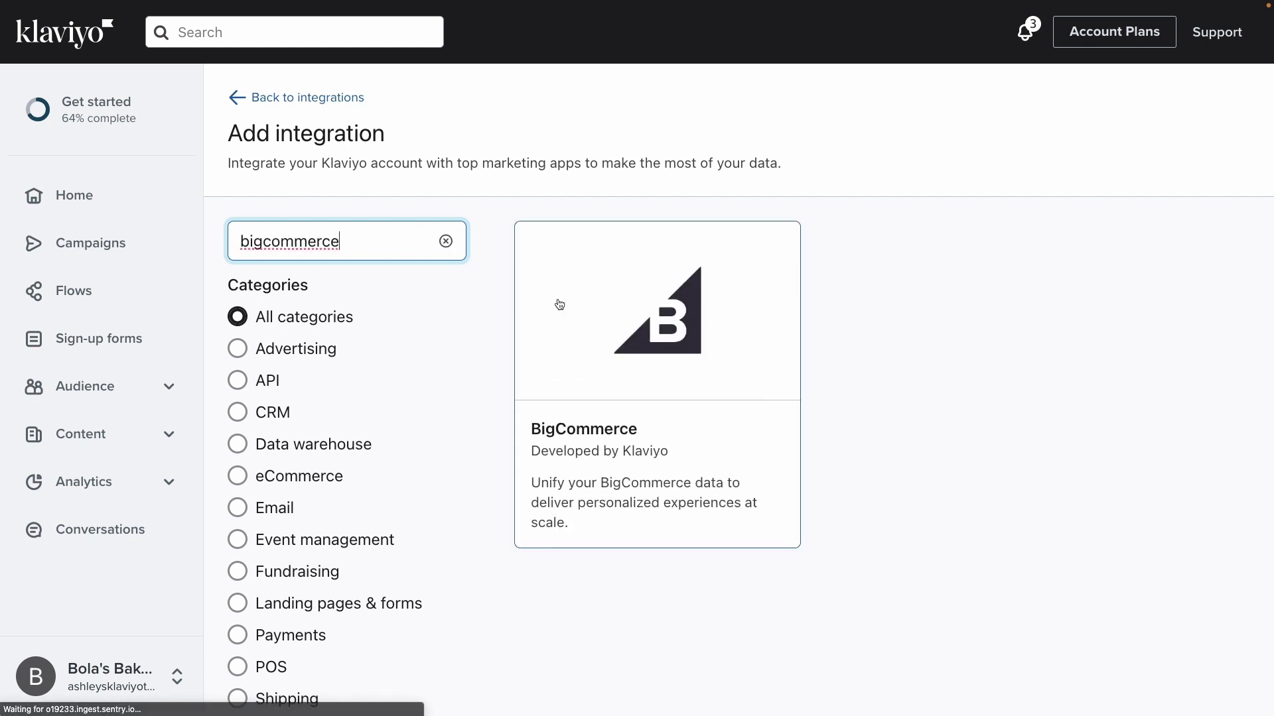
left_click(649, 432)
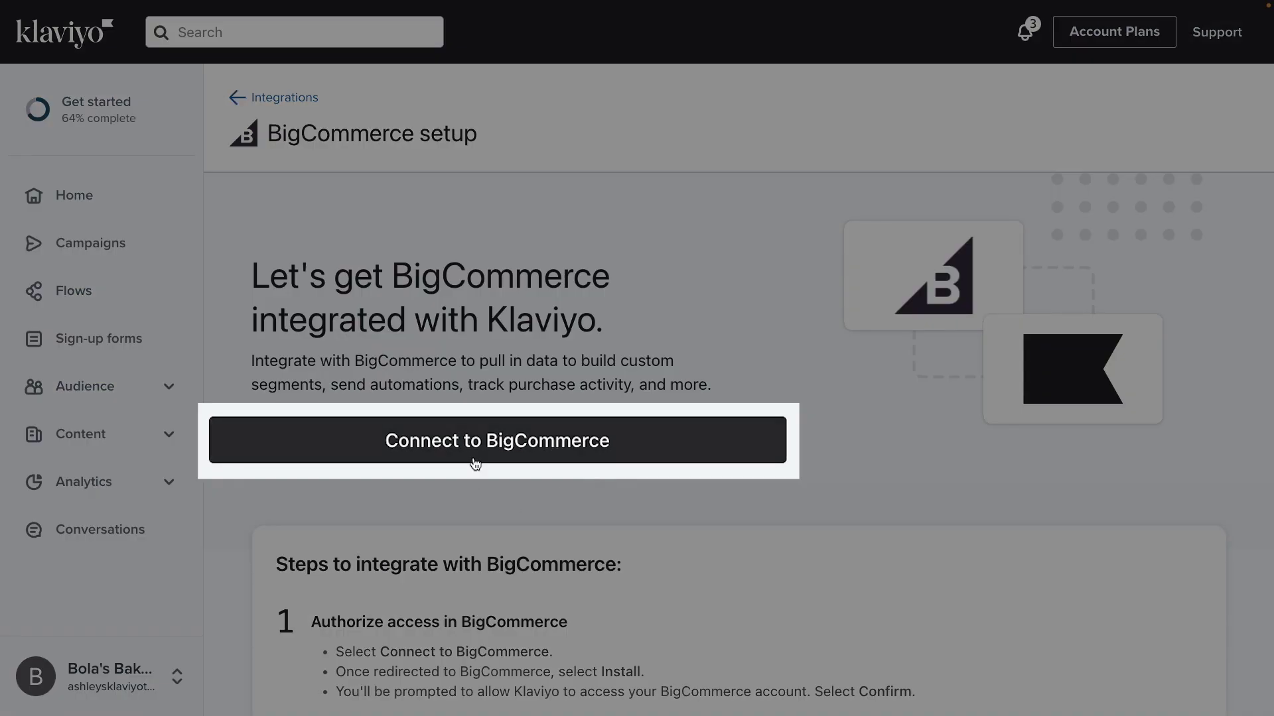
Step: Install the Klaviyo app on the BigCommerce store and confirm the PCI-DSS acknowledgement
left_click(475, 462)
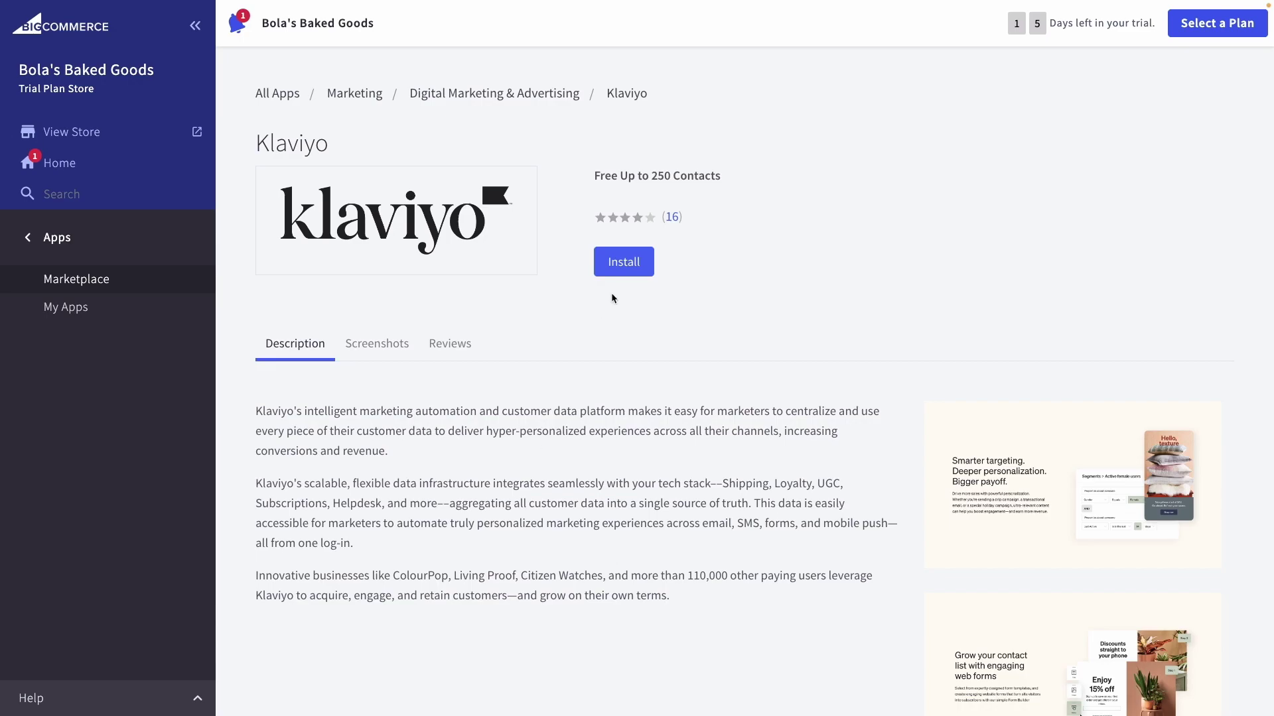
left_click(624, 267)
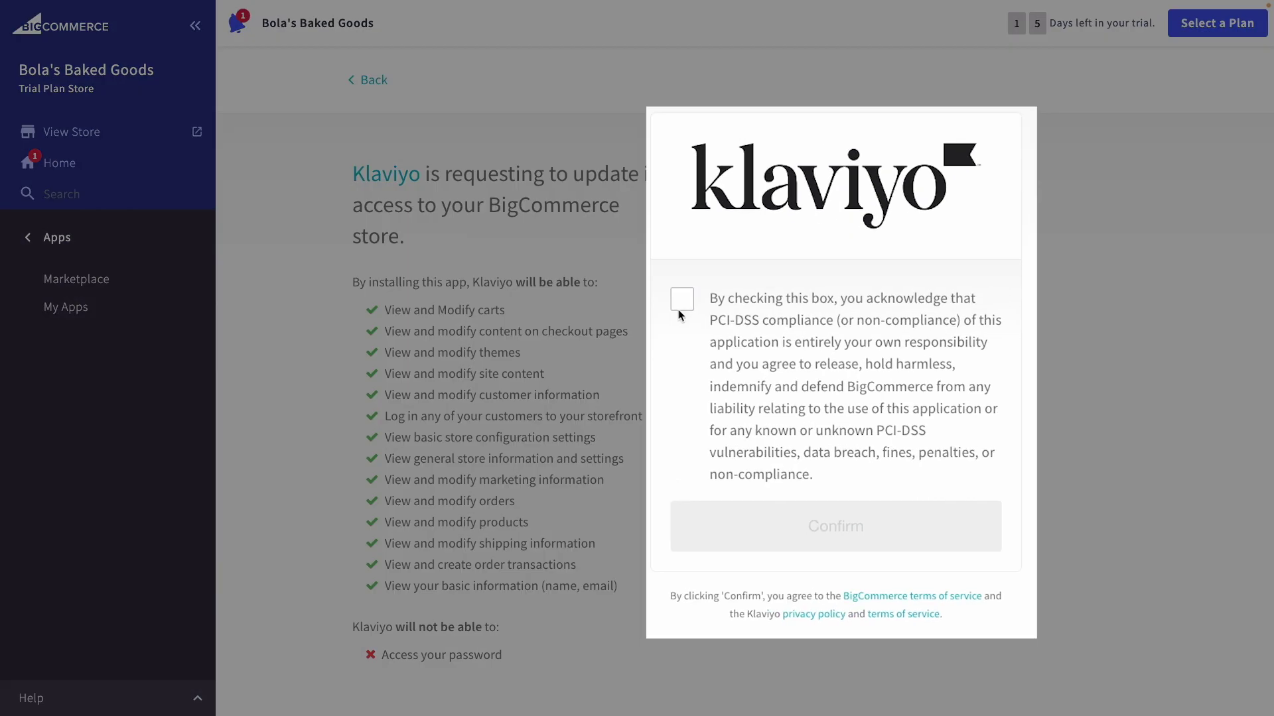
left_click(705, 314)
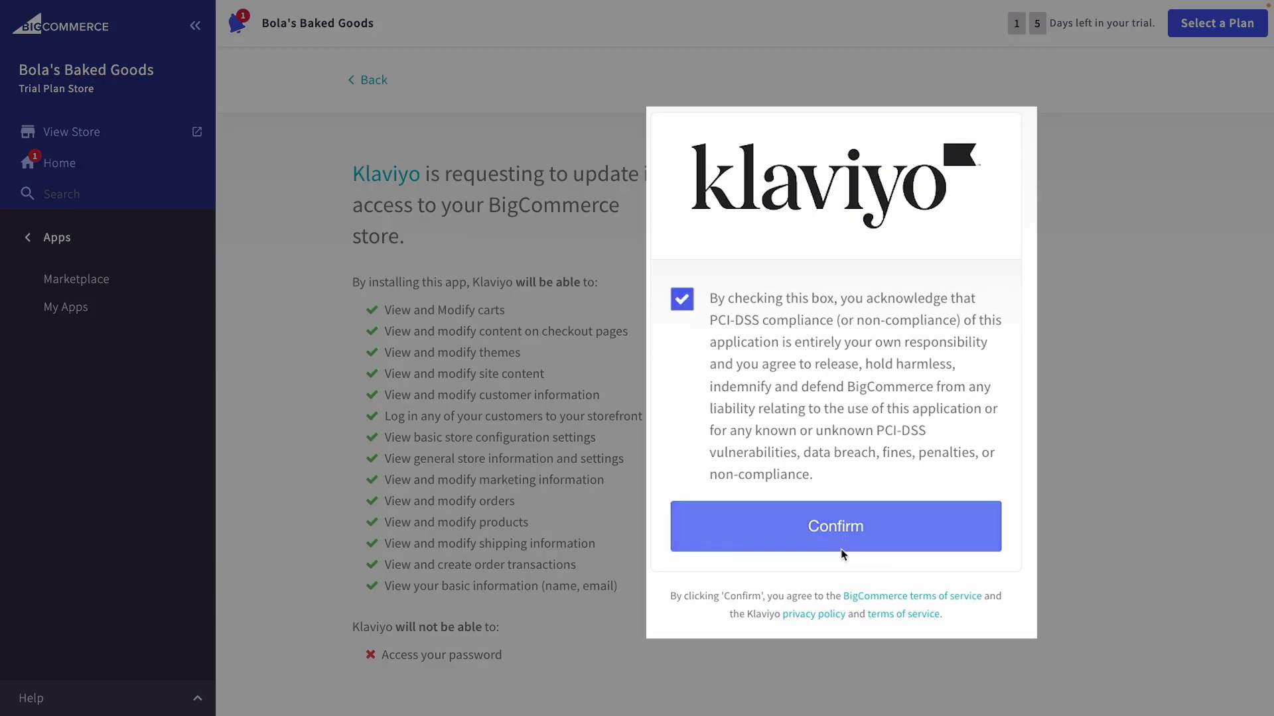
left_click(842, 525)
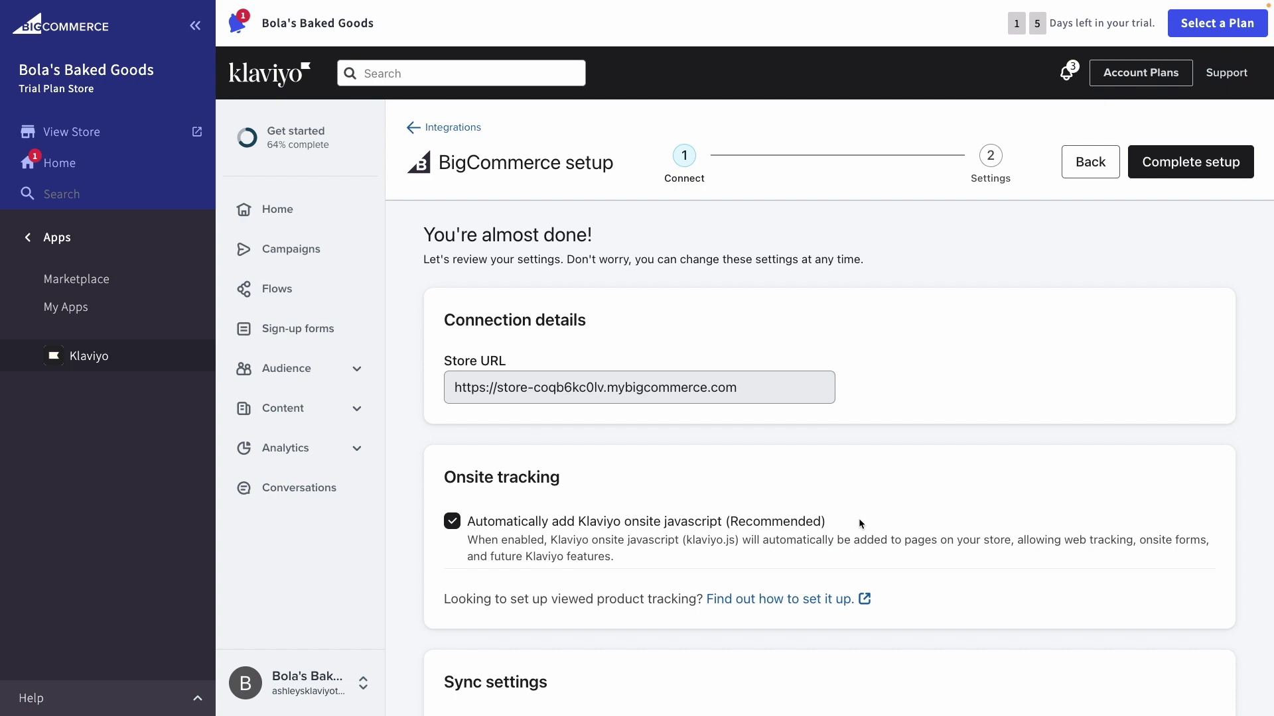
Step: Enable BigCommerce email subscriber syncing into the Newsletter list
scroll(860, 524, "down", 3)
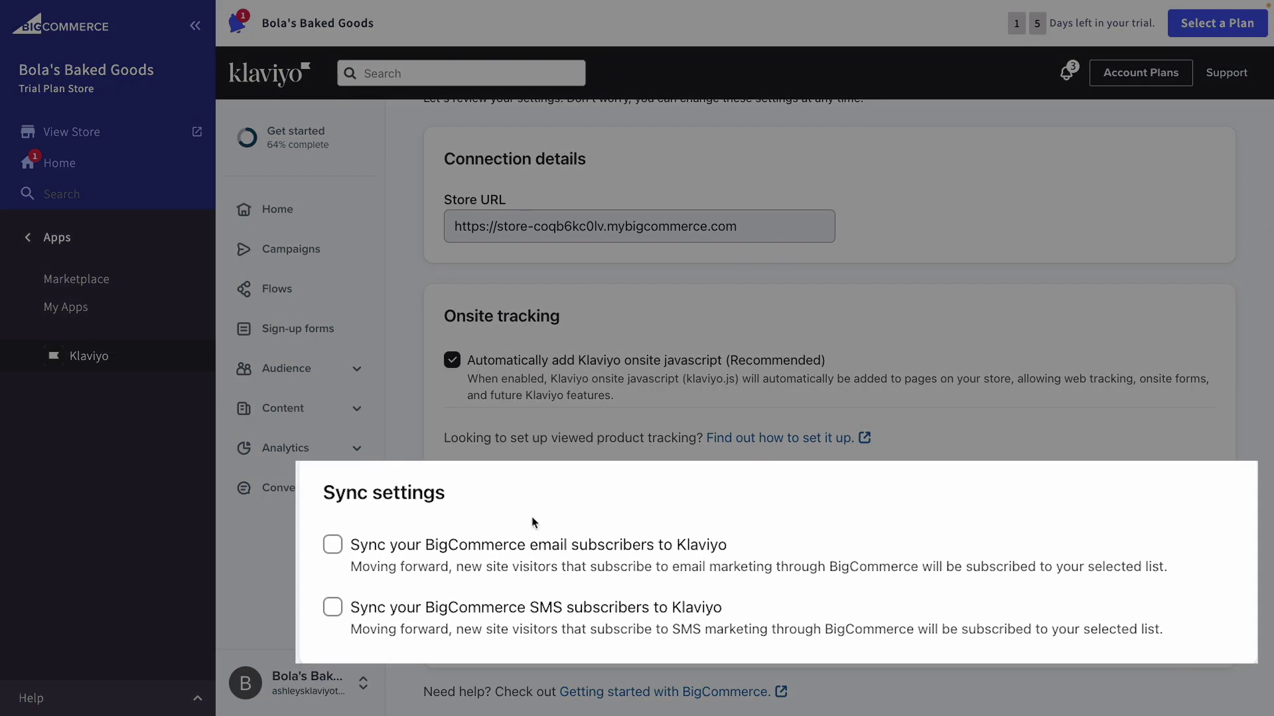
left_click(333, 544)
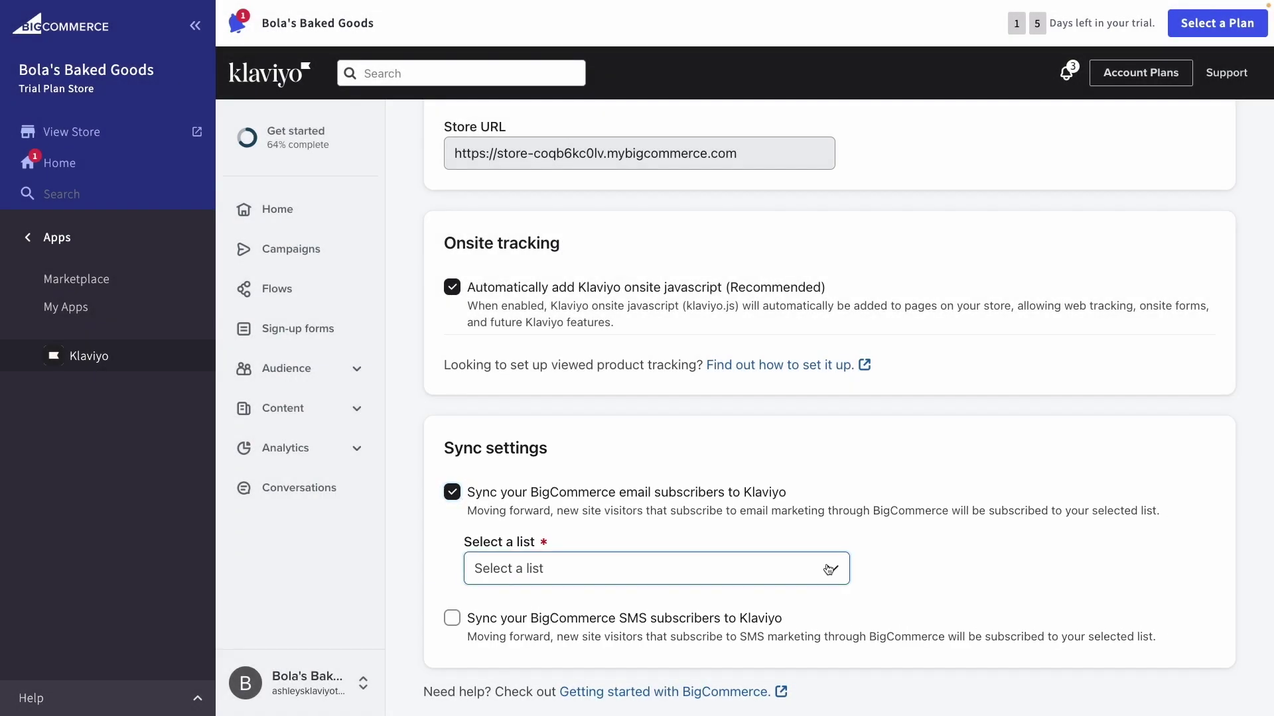
left_click(830, 569)
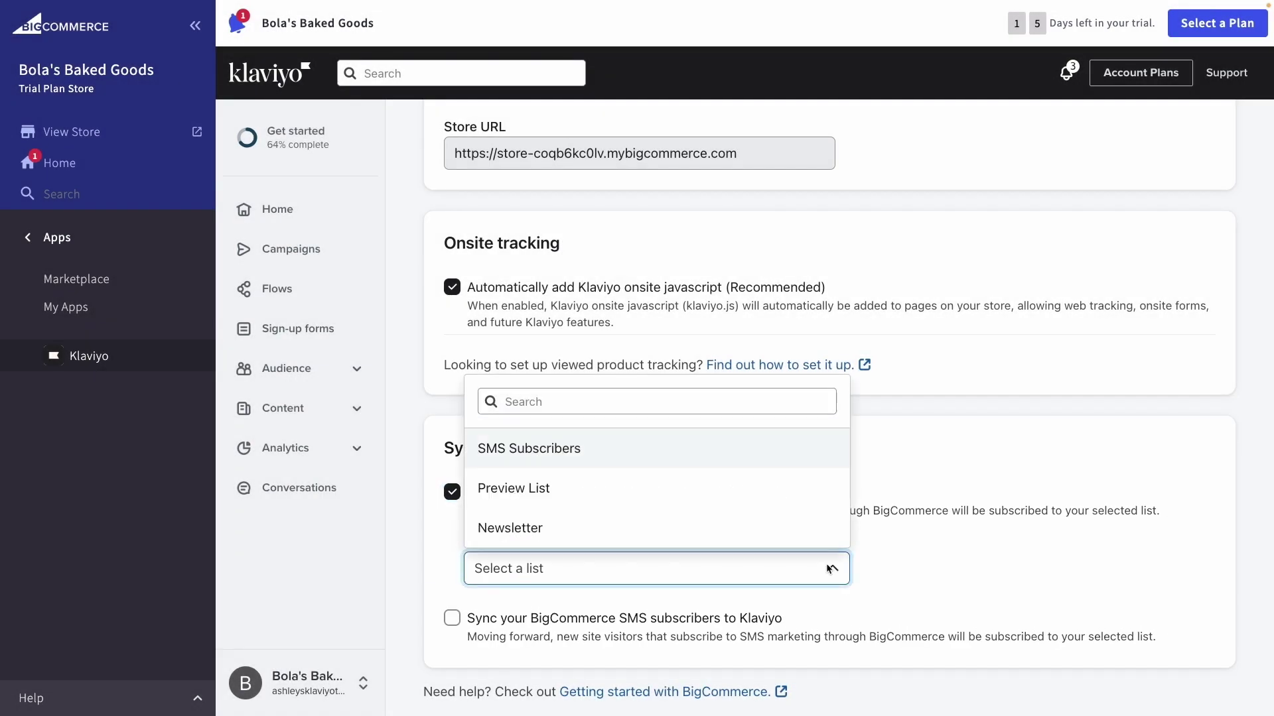
left_click(614, 534)
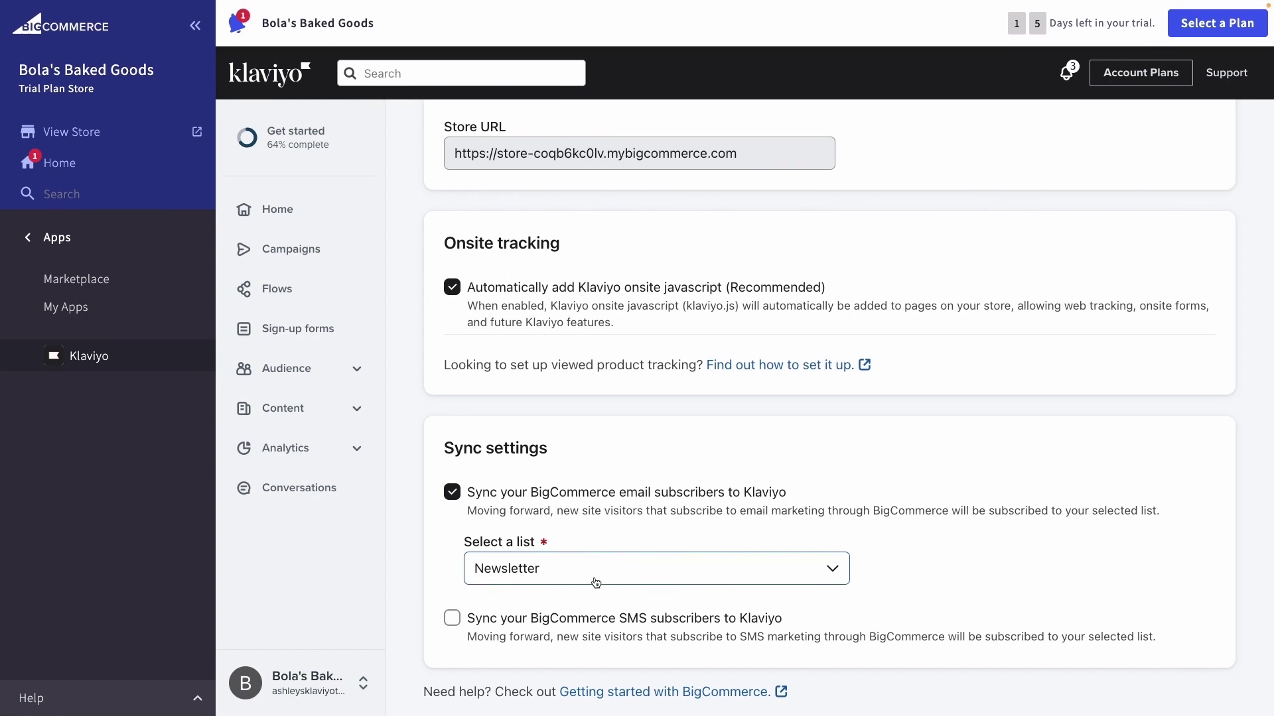
Step: Enable BigCommerce SMS subscriber syncing into the SMS Subscribers list
left_click(451, 618)
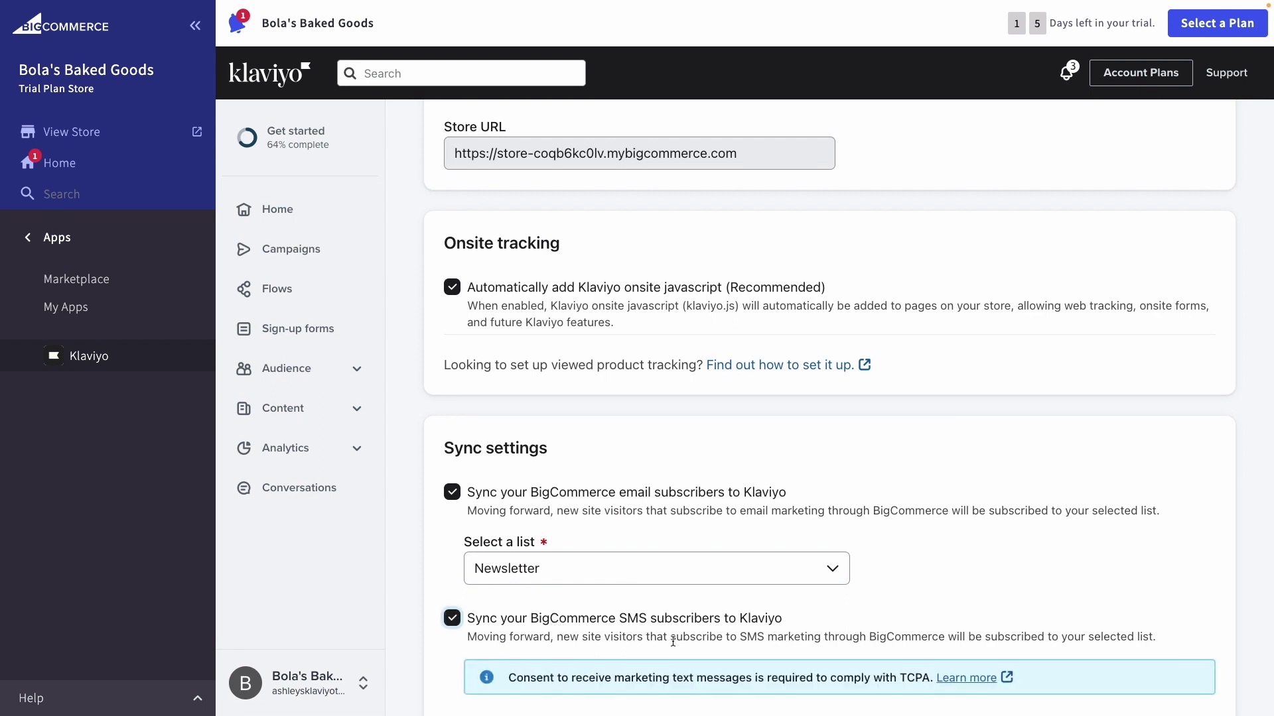
scroll(673, 642, "down", 3)
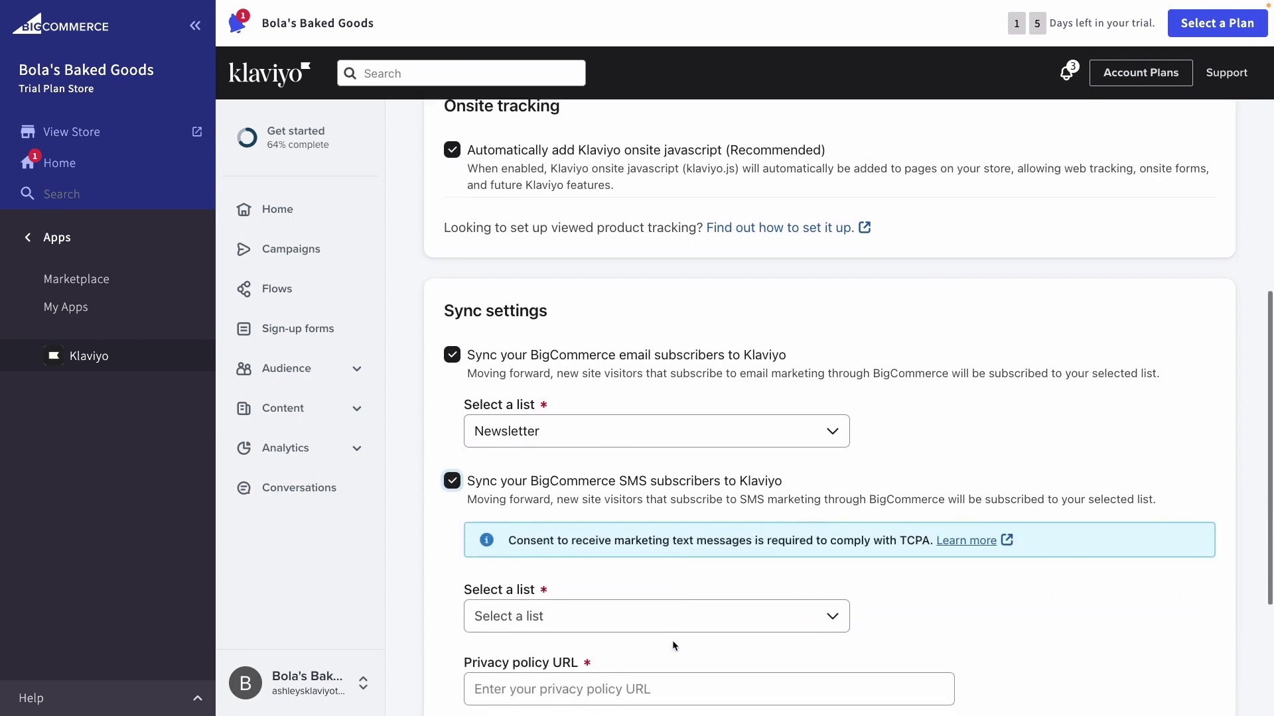
scroll(671, 639, "down", 2)
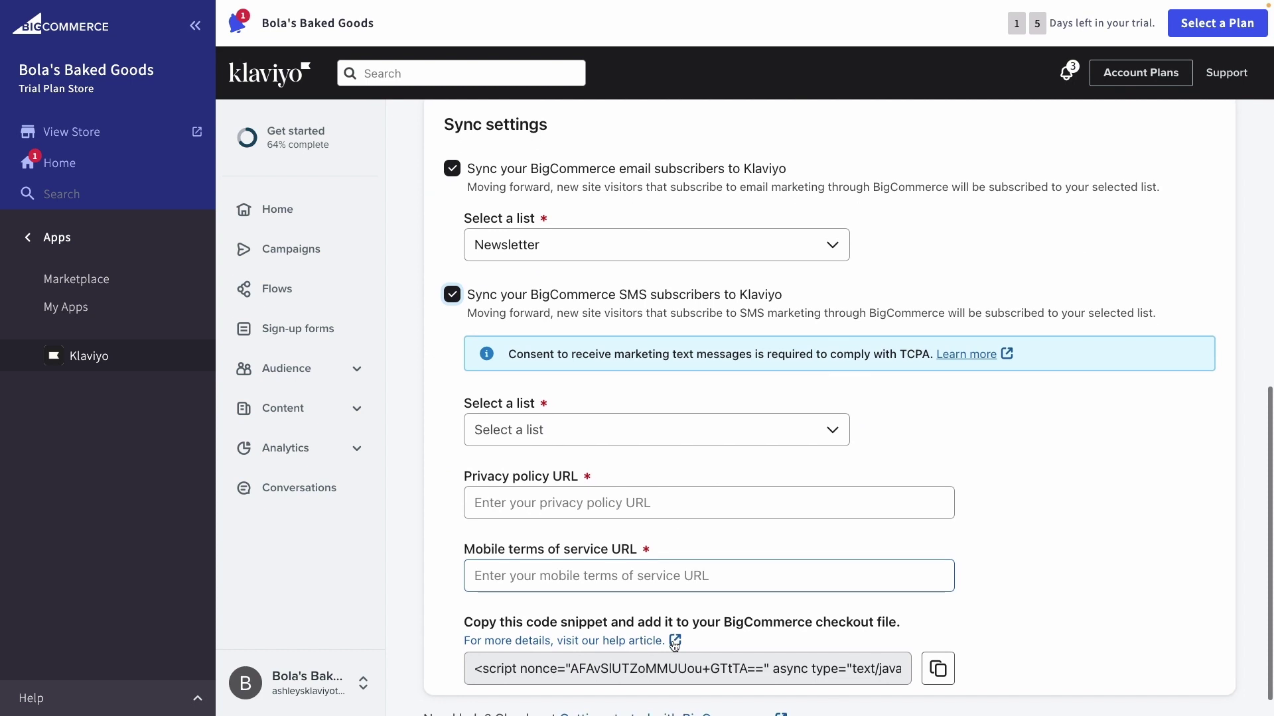
left_click(794, 430)
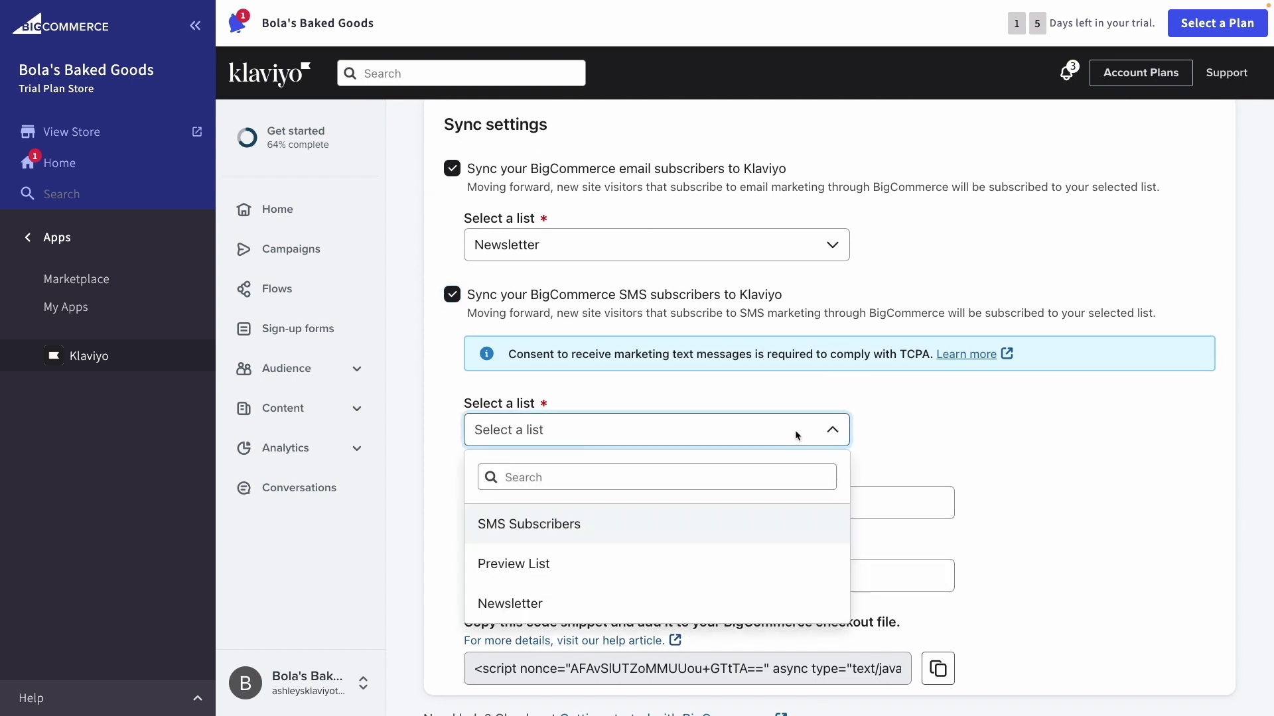
left_click(734, 525)
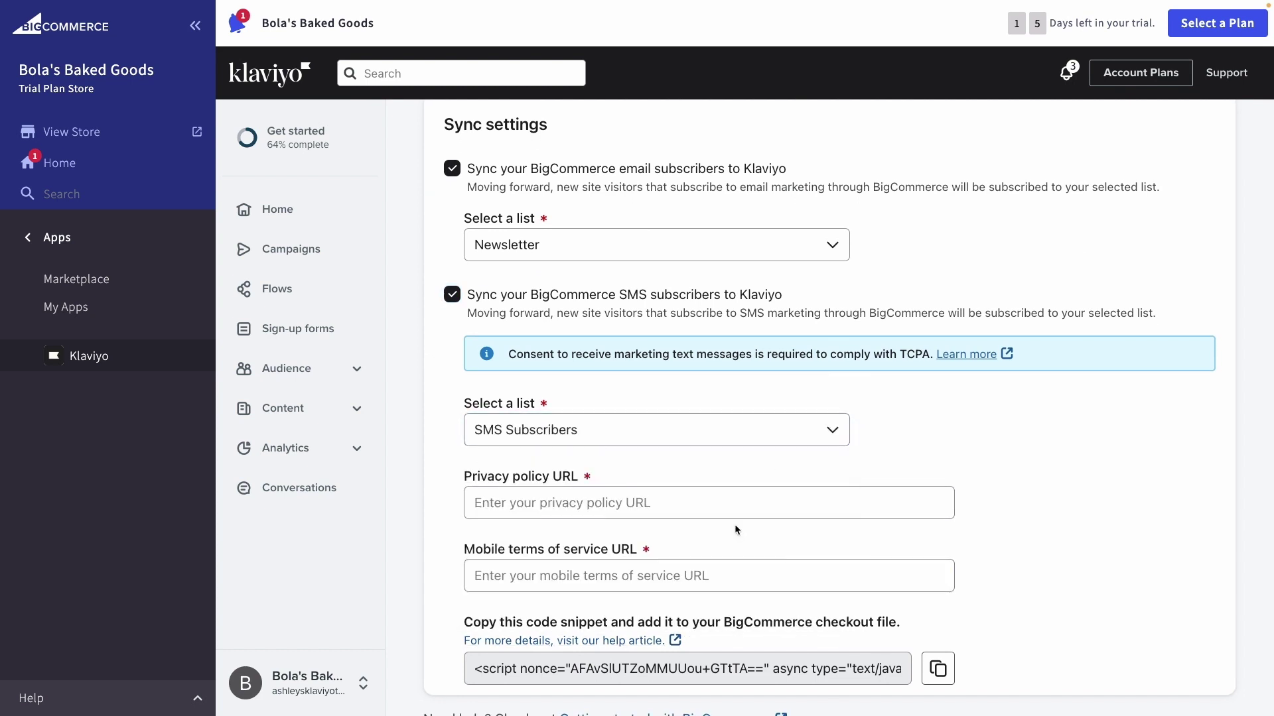
Step: Enter 'Example' as both the privacy policy URL and the mobile terms URL
left_click(719, 504)
type("Example")
key("Tab")
type("Example")
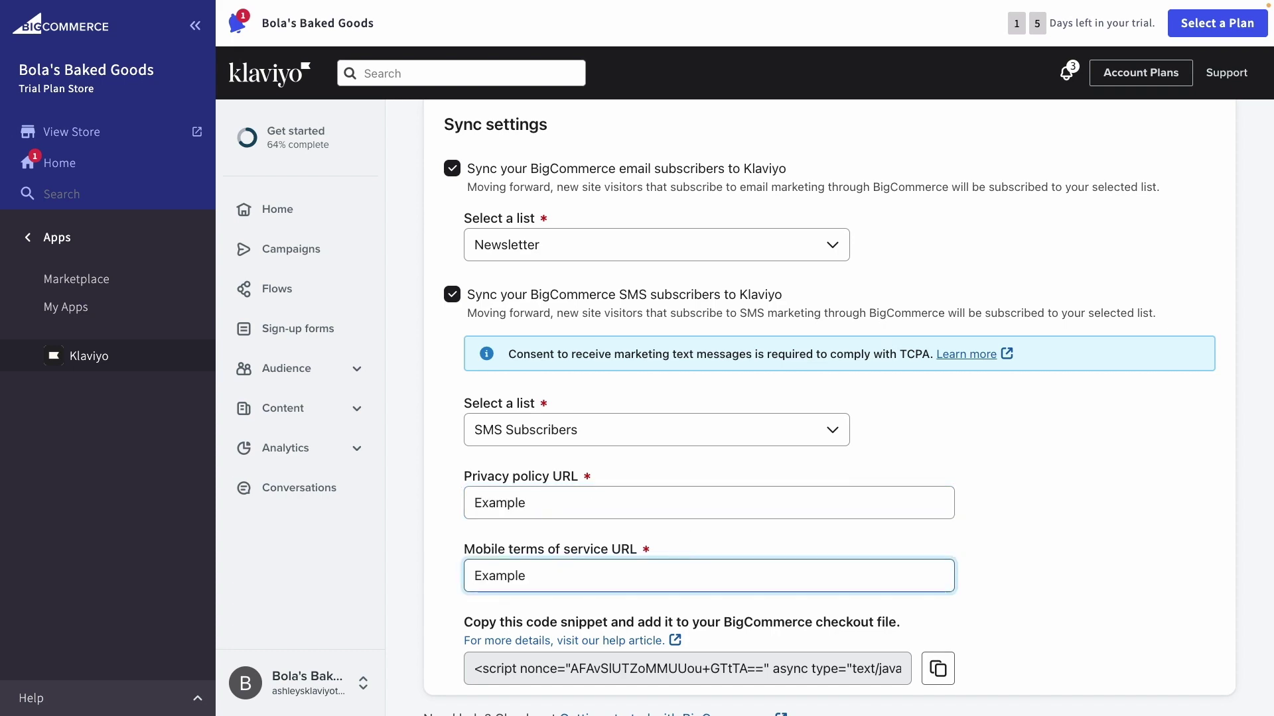
left_click(940, 653)
scroll(939, 653, "up", 10)
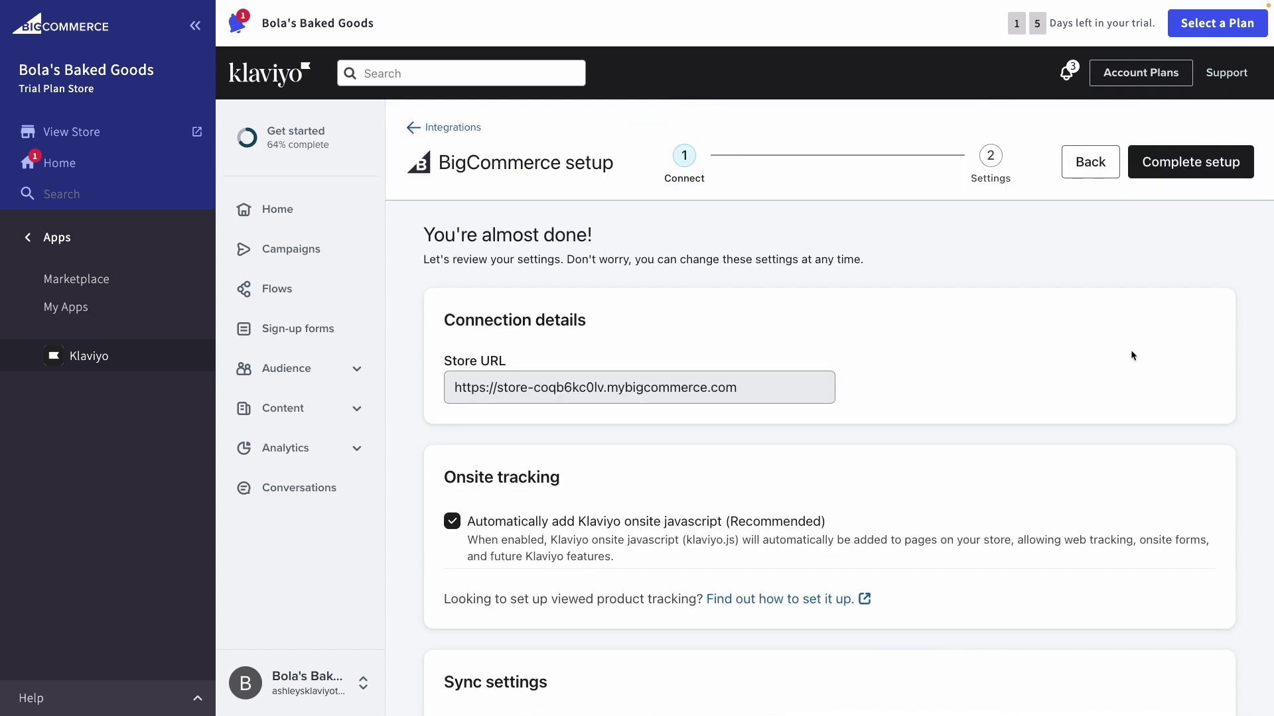
Step: Complete the BigCommerce integration setup and return to the Klaviyo dashboard
left_click(1199, 173)
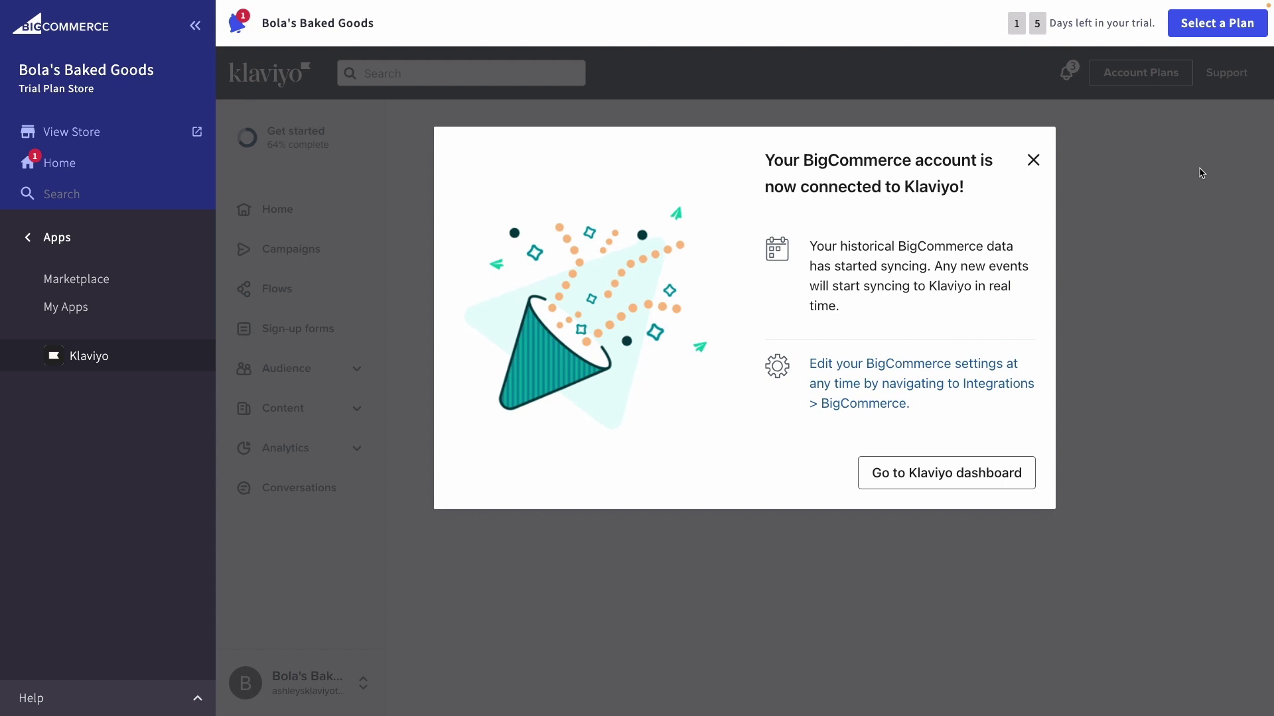
left_click(937, 489)
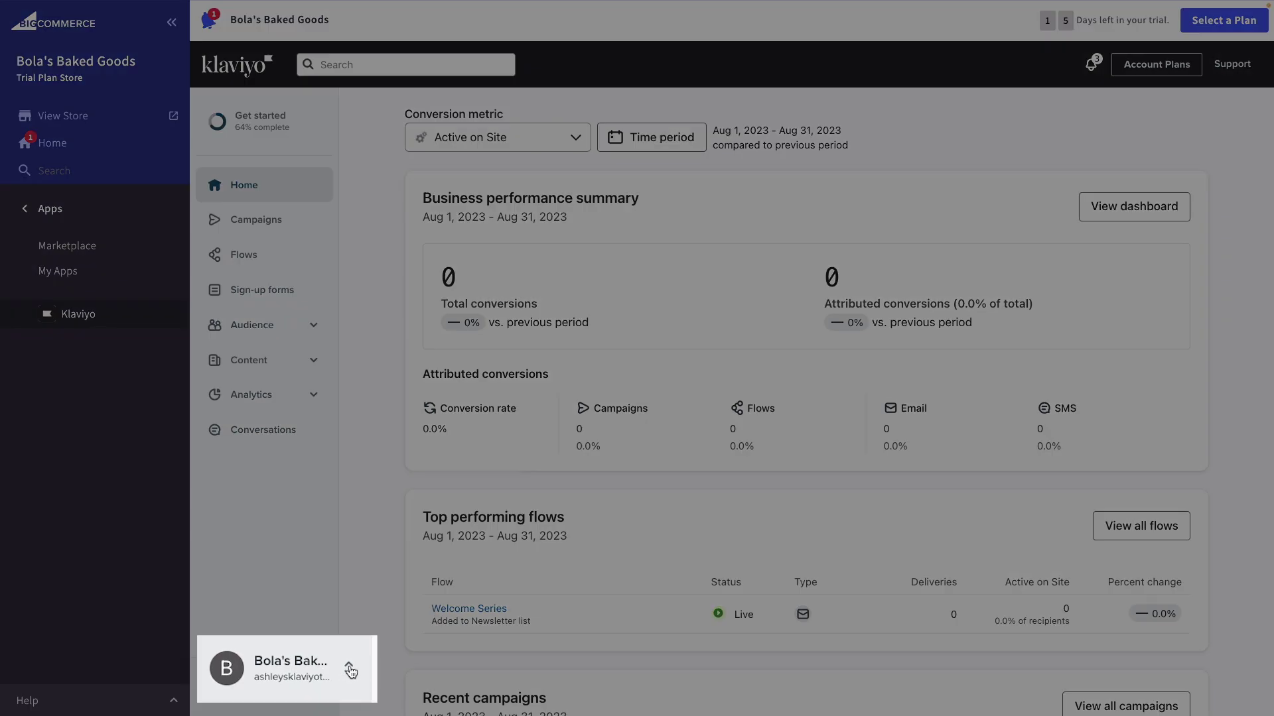
left_click(350, 670)
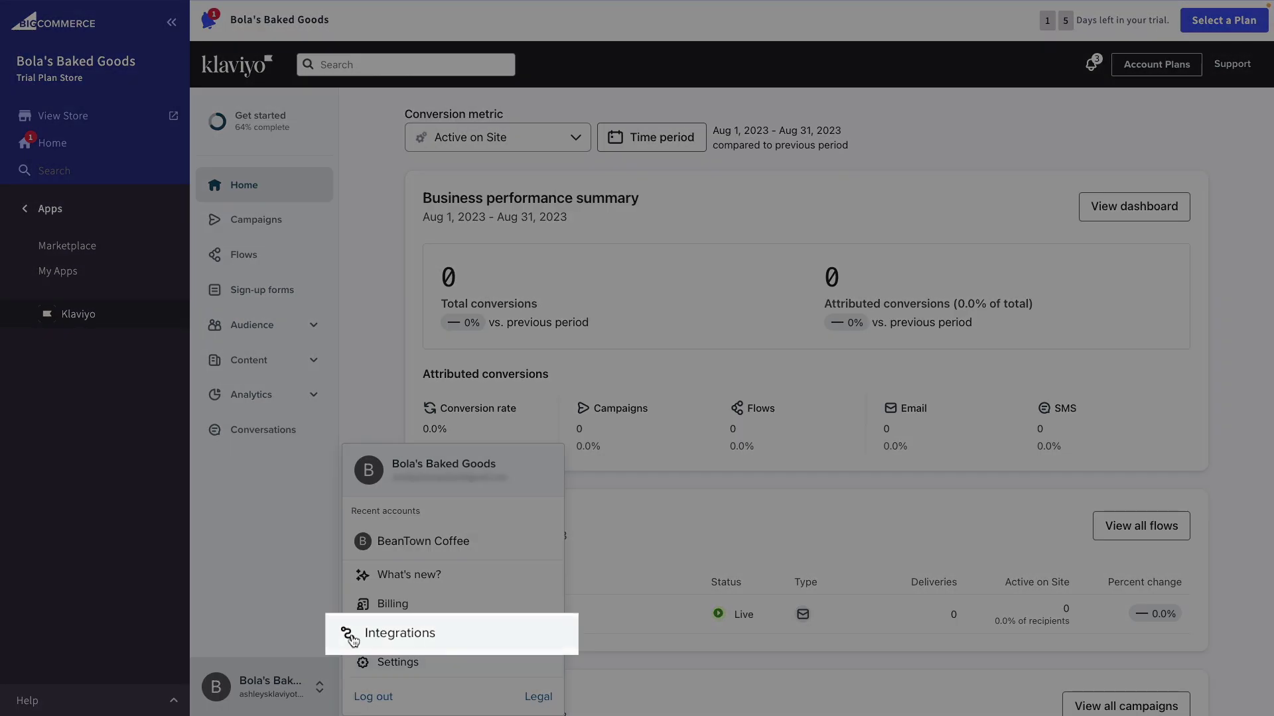
Step: Copy the viewed-product tracking code snippet from the web tracking setup instructions
left_click(366, 637)
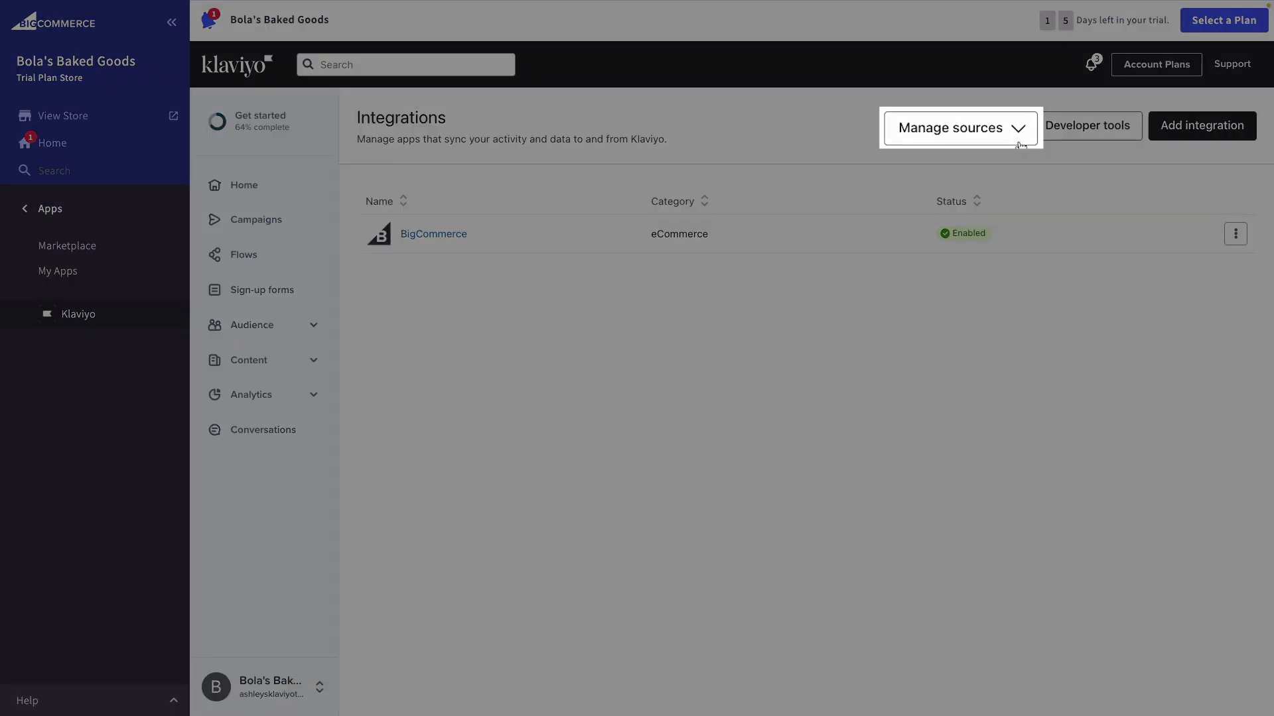
left_click(1008, 129)
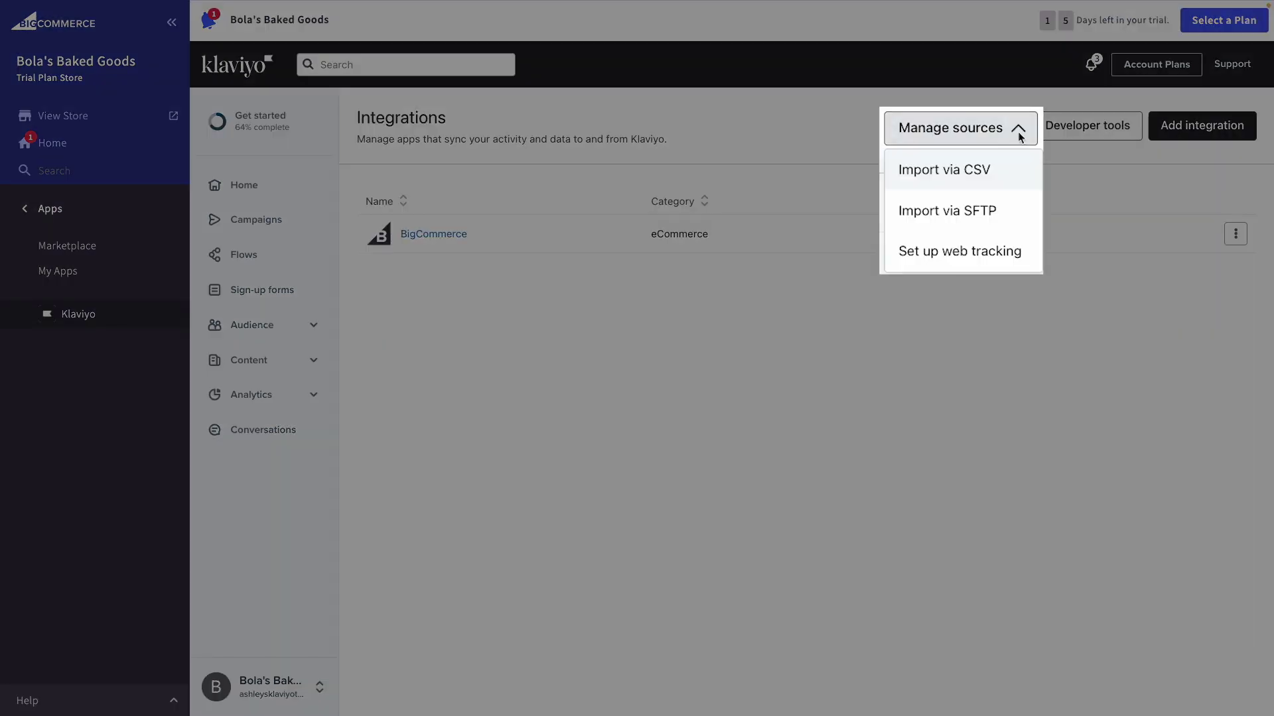
left_click(1000, 264)
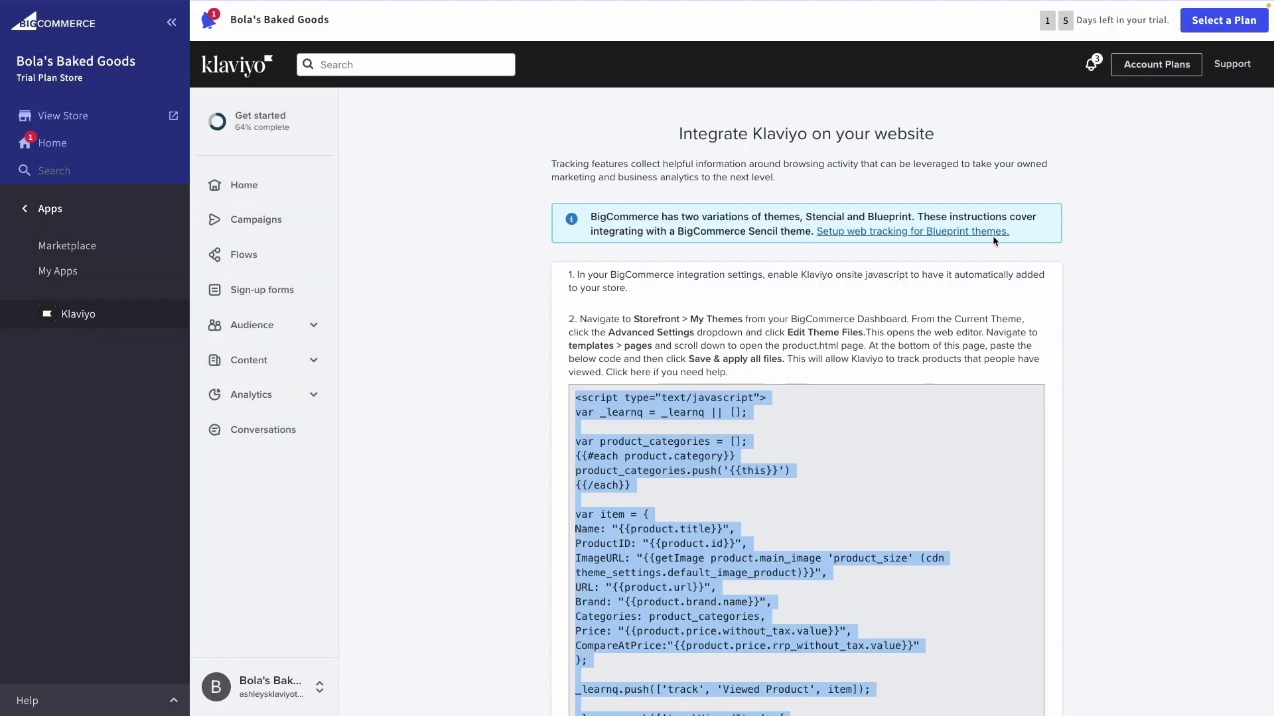
right_click(682, 571)
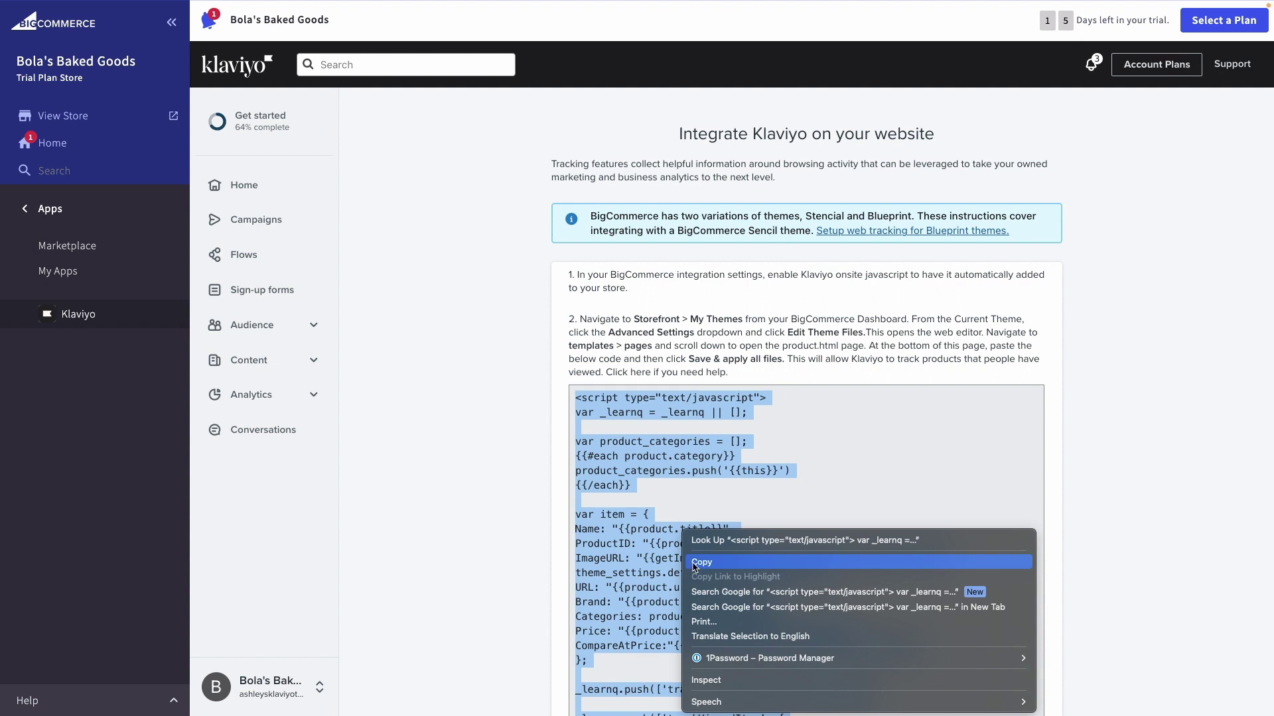
left_click(695, 563)
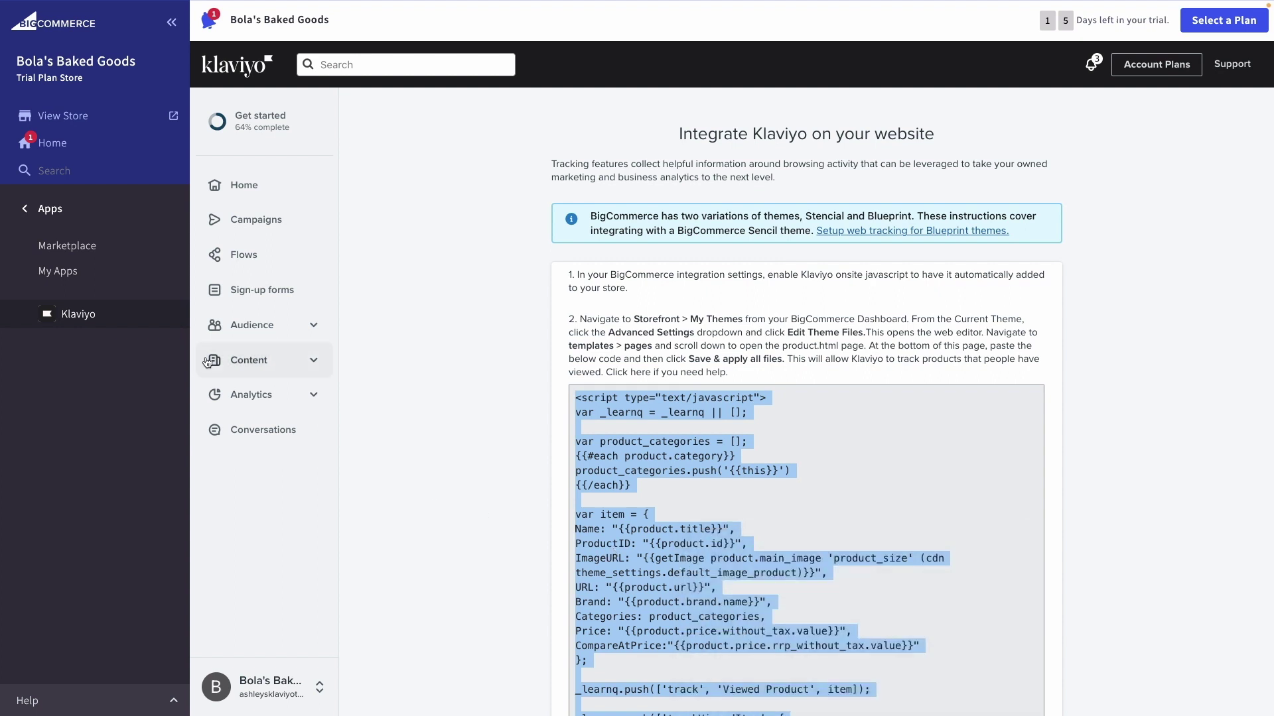
Step: On the Storefront Themes page, choose Make a Copy for the current theme
left_click(25, 218)
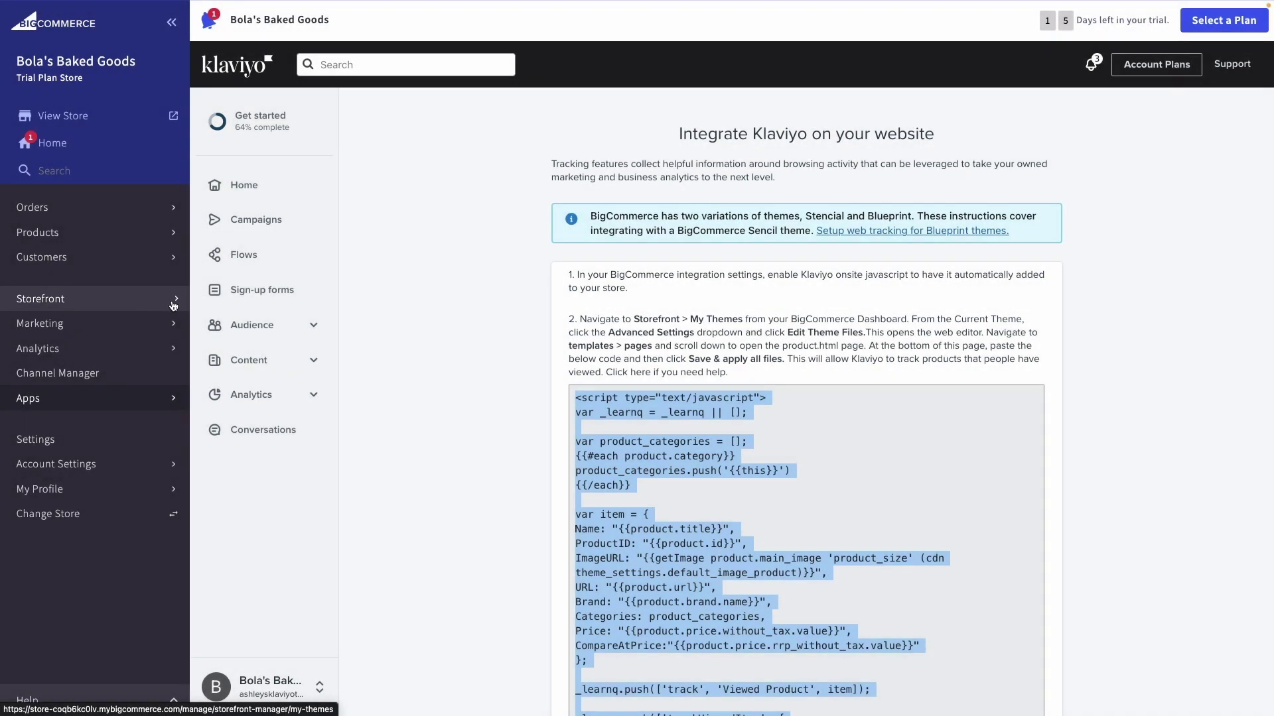
left_click(178, 306)
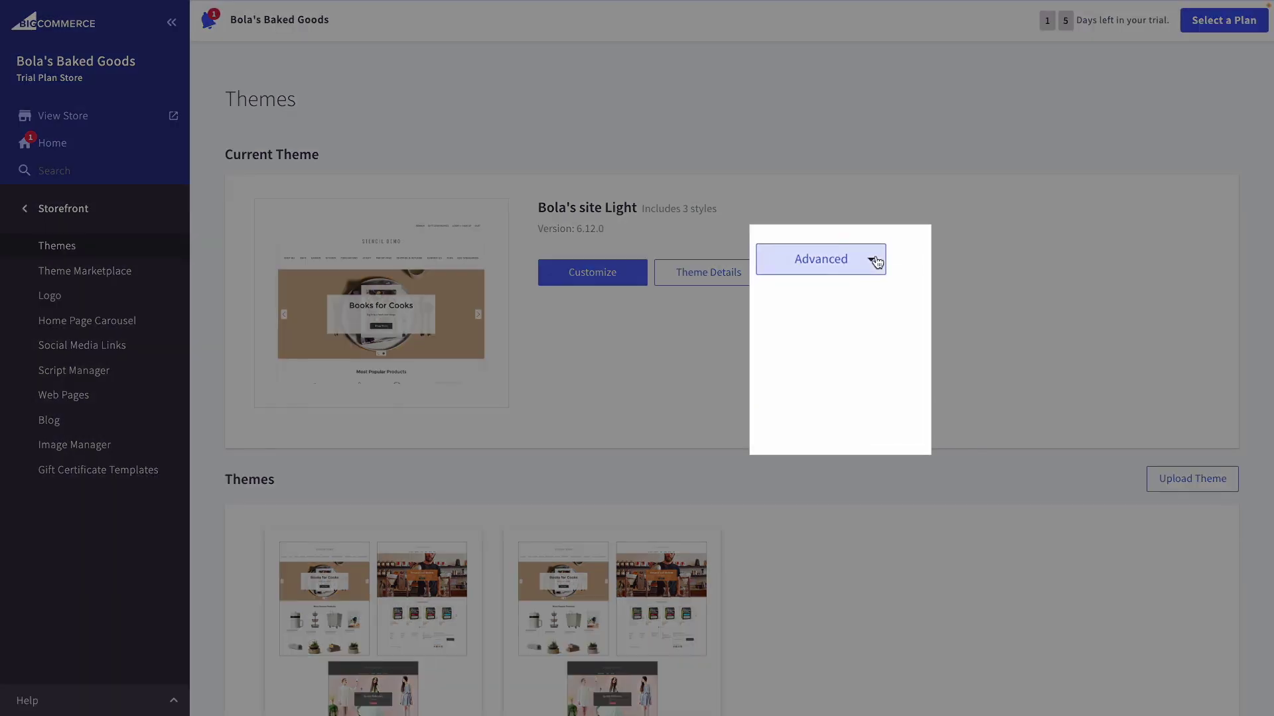
left_click(877, 263)
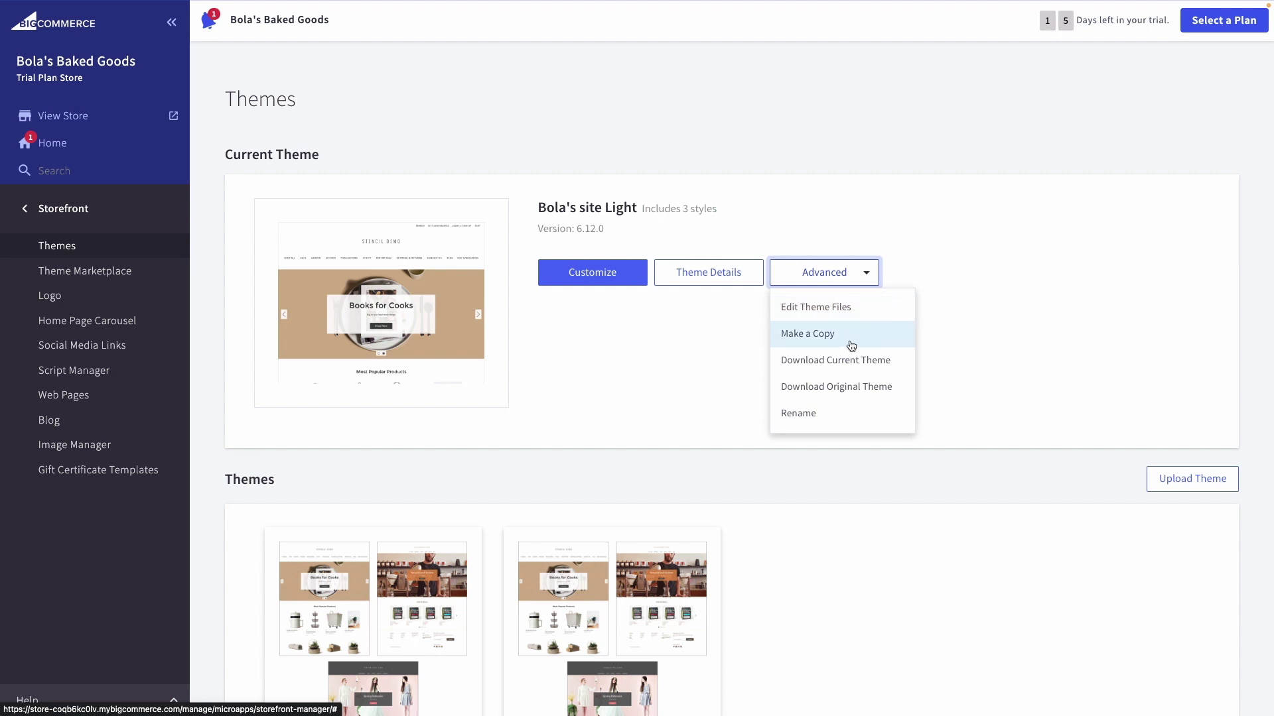
left_click(848, 343)
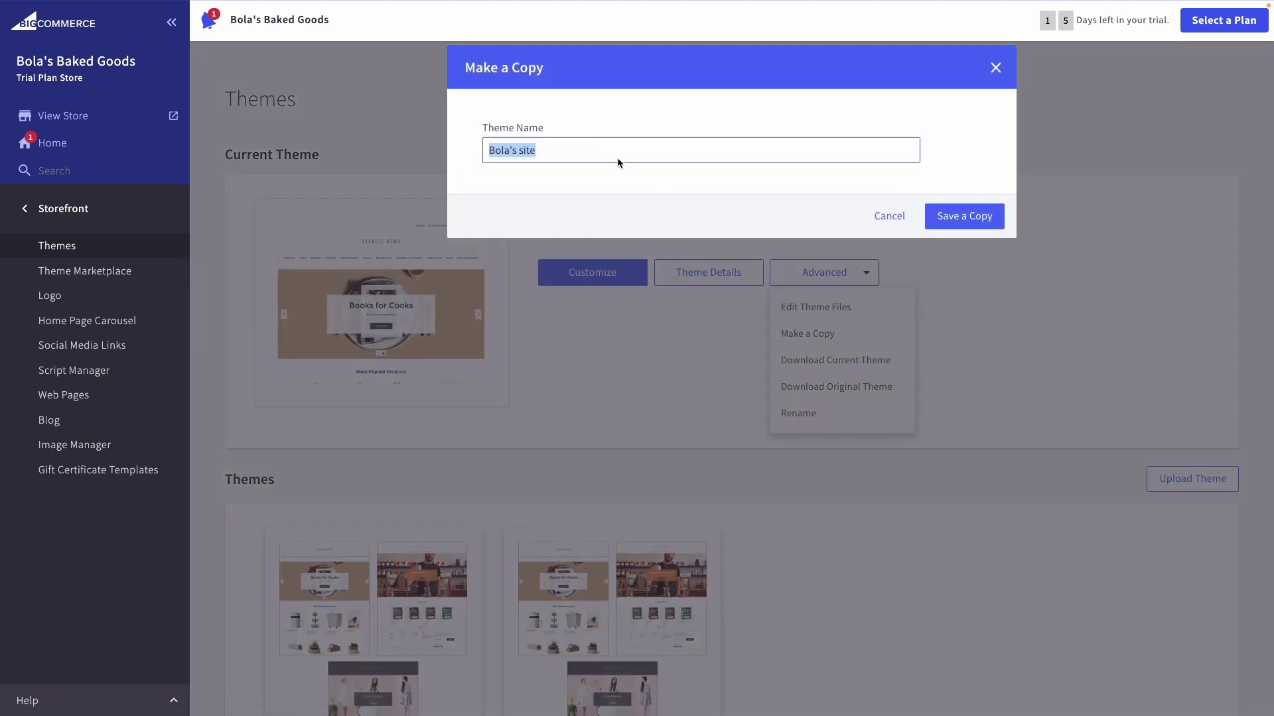
Step: Append '(co' to the theme copy's name and save the copy
left_click(609, 151)
type("(copy")
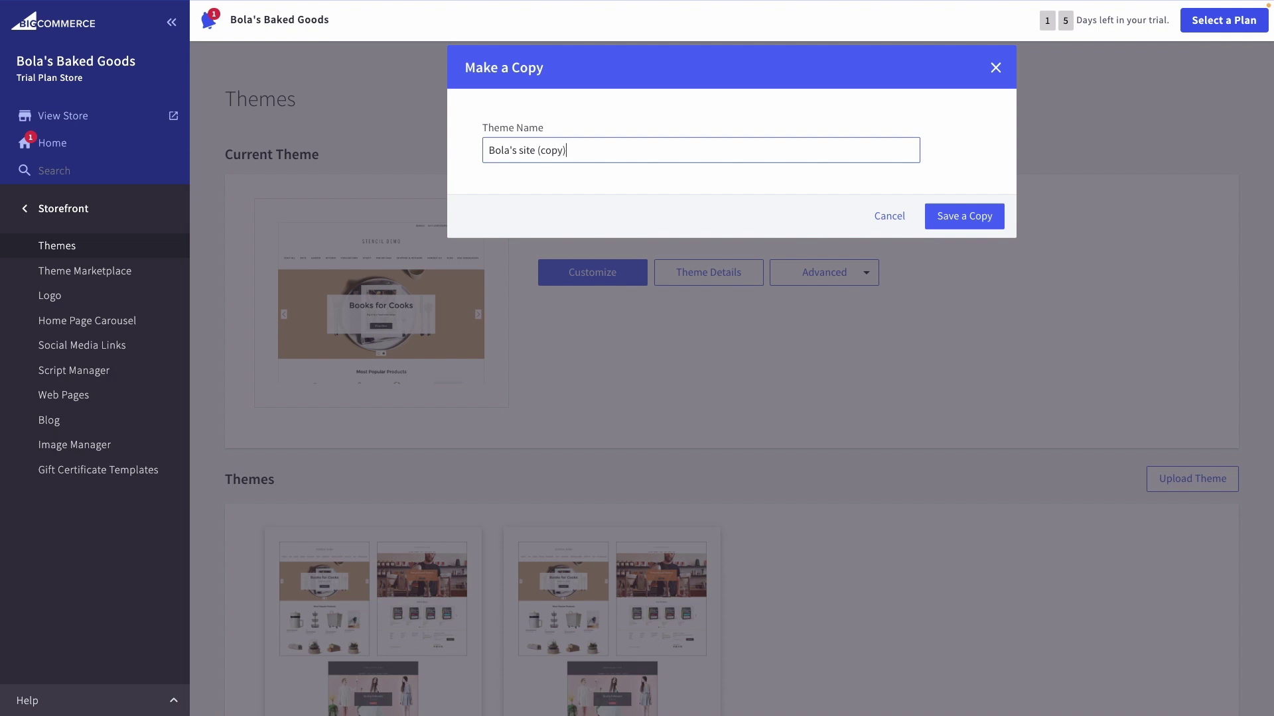
key("Return")
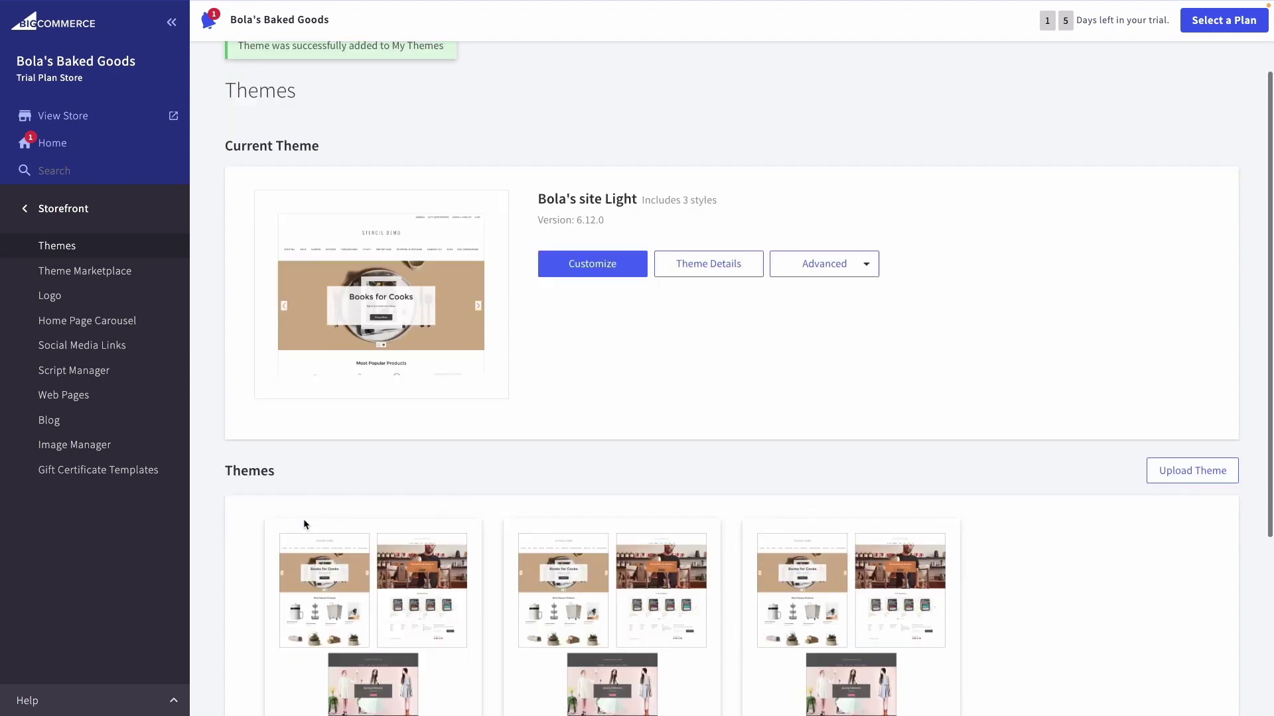
Step: Check the options menu of the new Bola's site (copy) (1) theme card
scroll(303, 518, "down", 2)
left_click(458, 665)
scroll(463, 671, "down", 1)
scroll(463, 671, "down", 1)
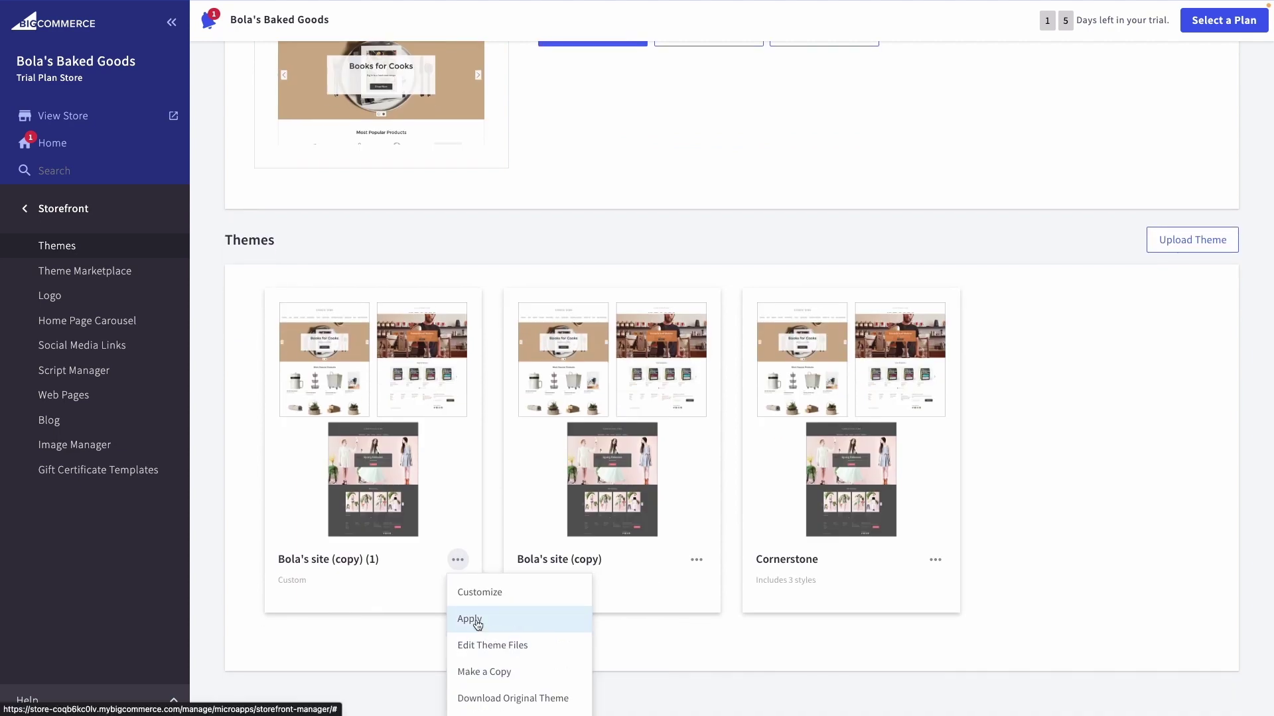
left_click(410, 647)
scroll(410, 647, "up", 4)
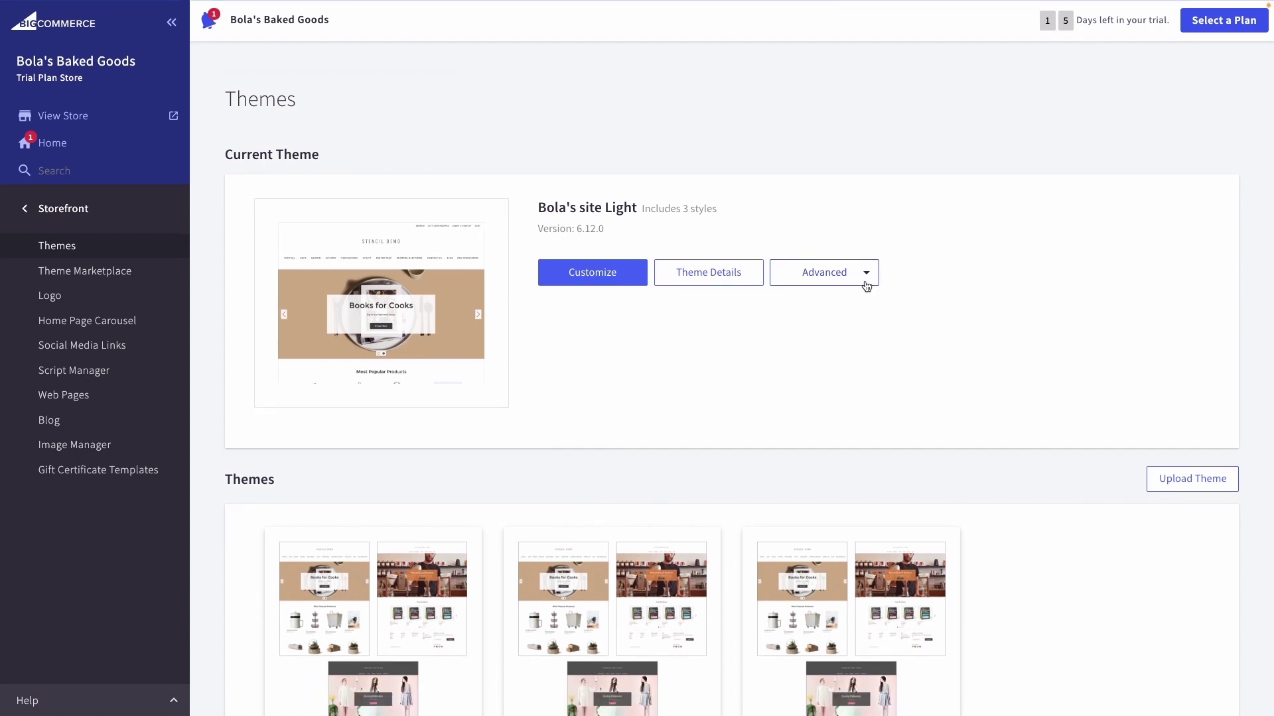
left_click(867, 277)
Step: Open the current theme's files and load templates > pages > product.html
left_click(856, 307)
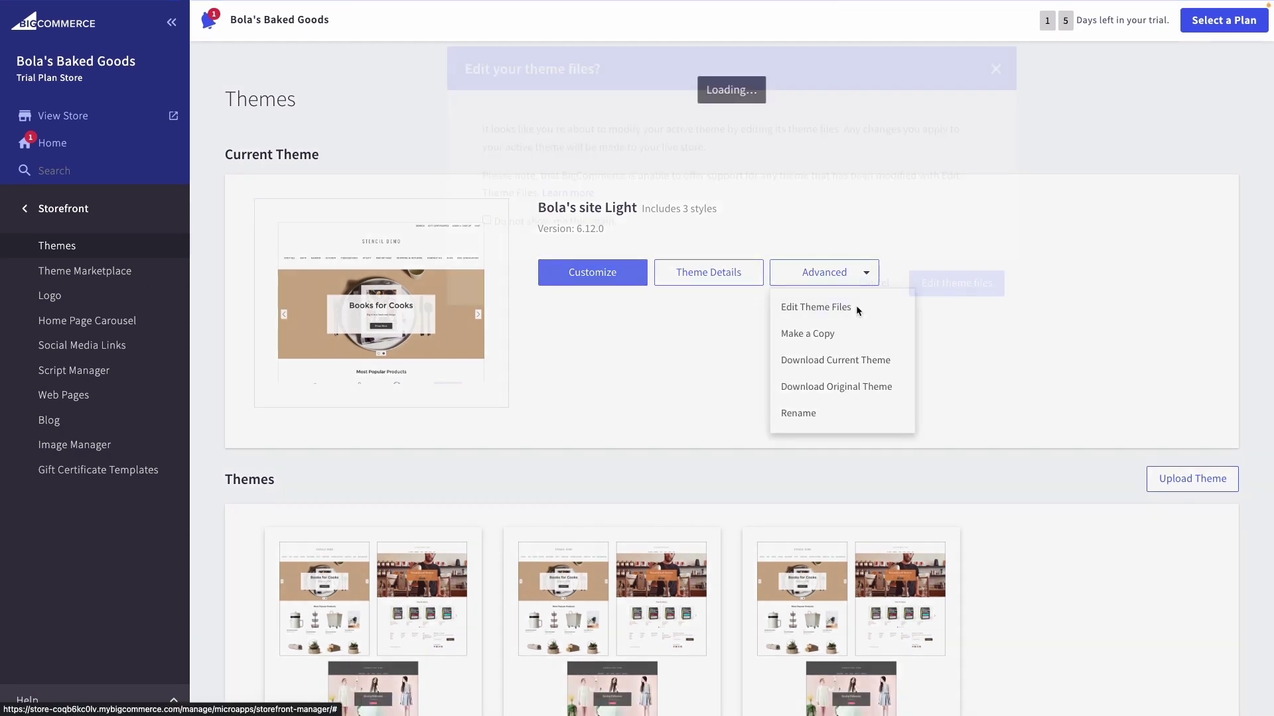
left_click(948, 284)
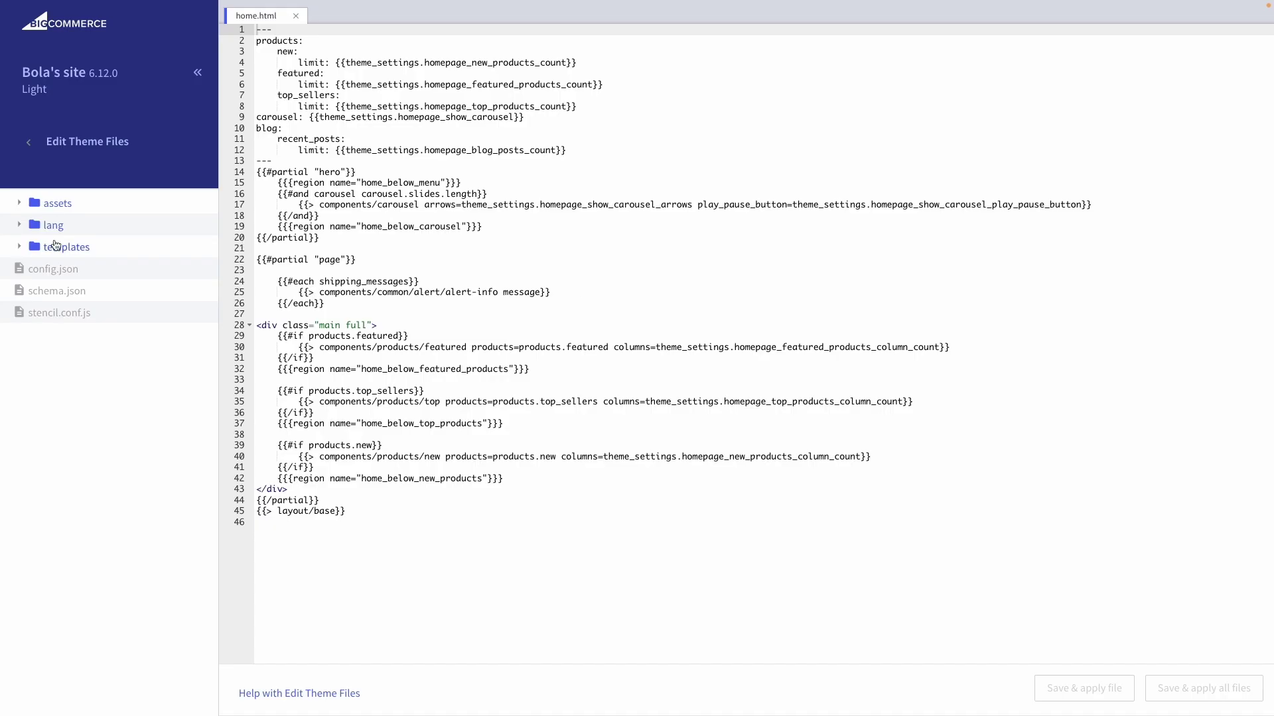
left_click(19, 248)
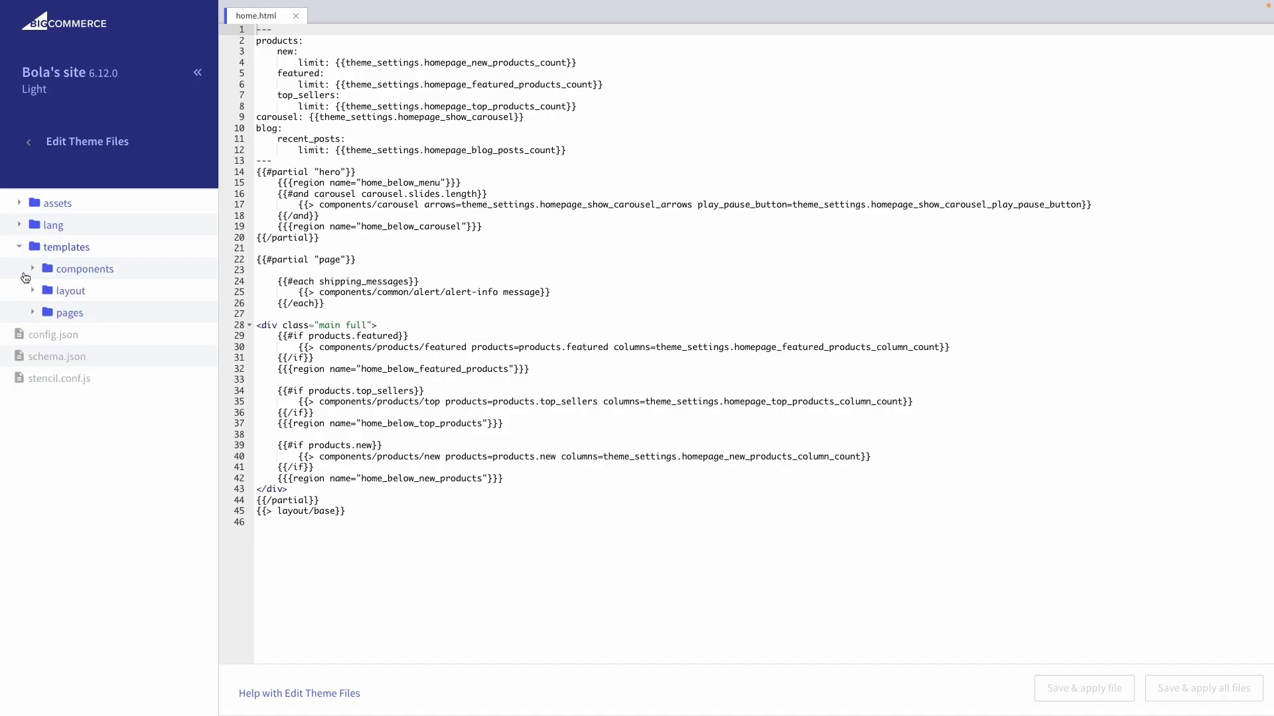
left_click(32, 314)
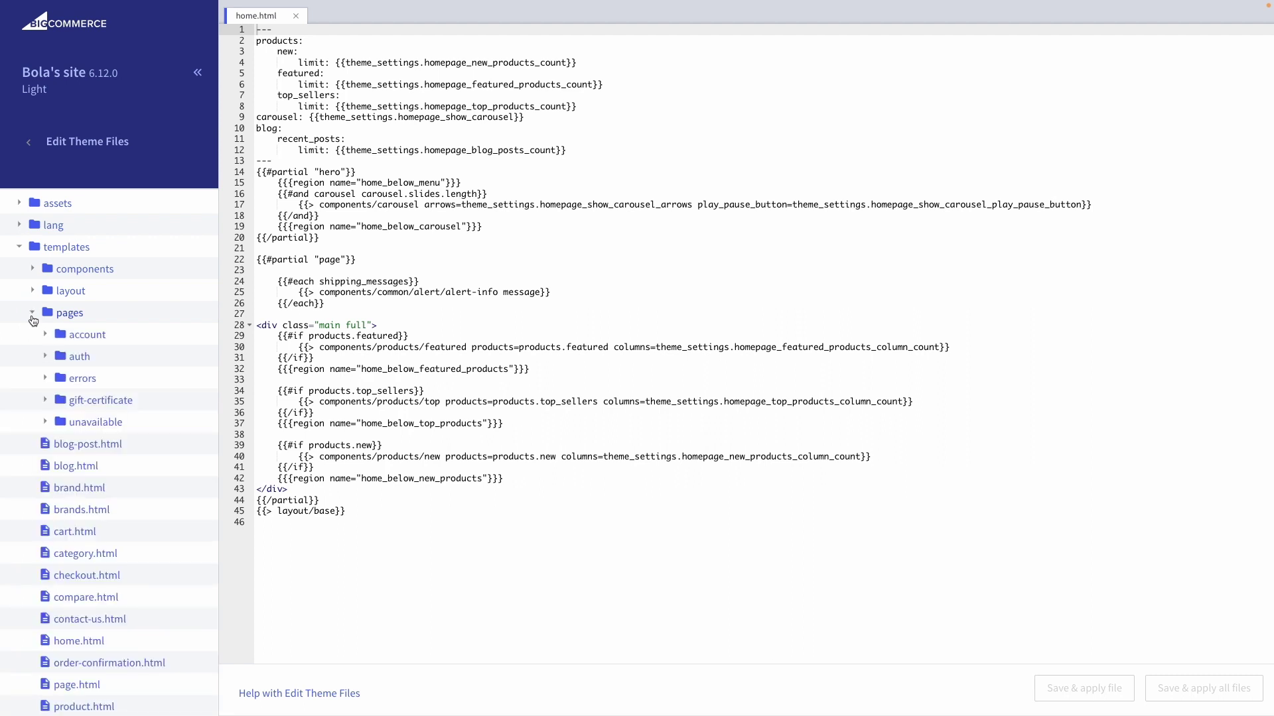
scroll(66, 562, "down", 2)
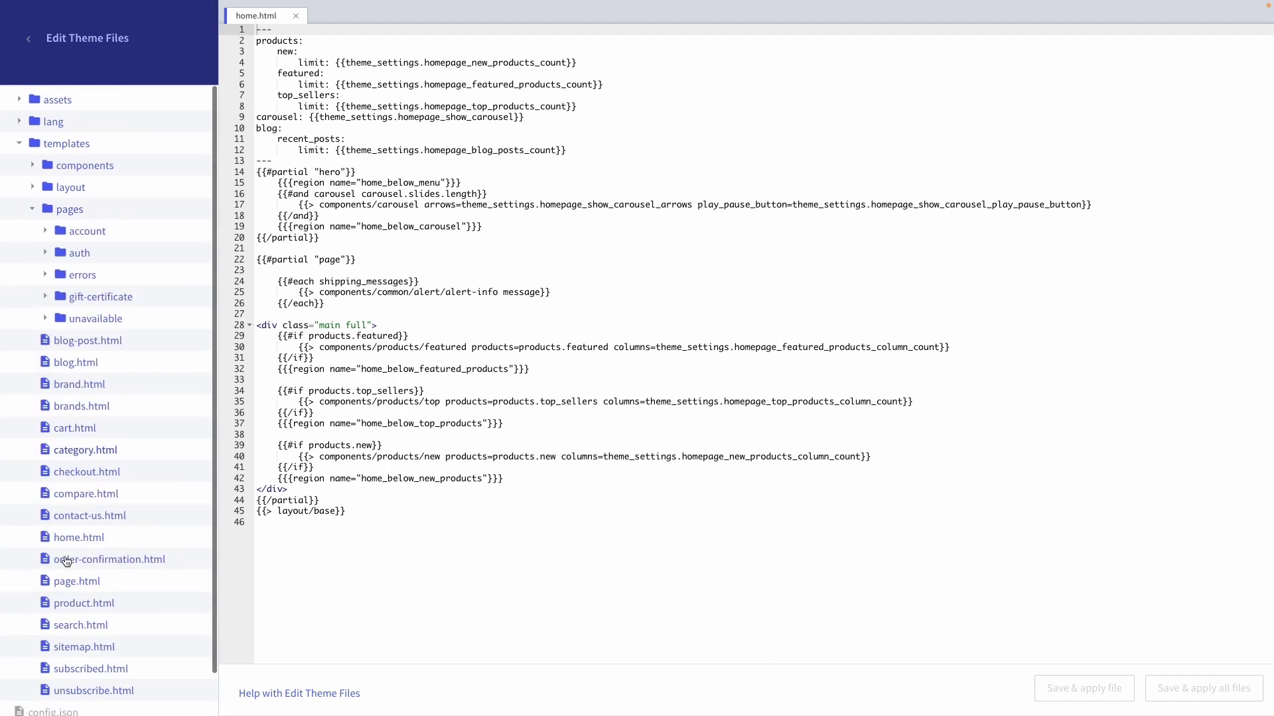
left_click(73, 605)
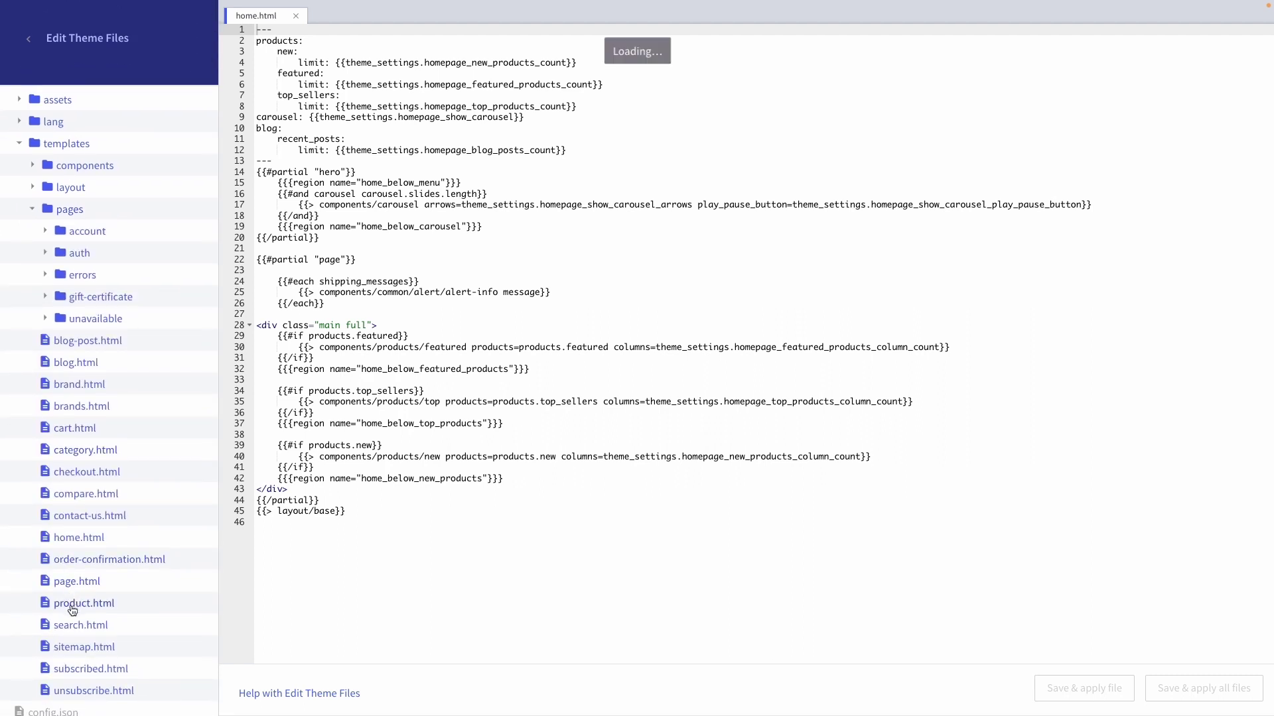
Step: Paste the tracking script on a new last line of product.html, then save and apply
left_click(283, 503)
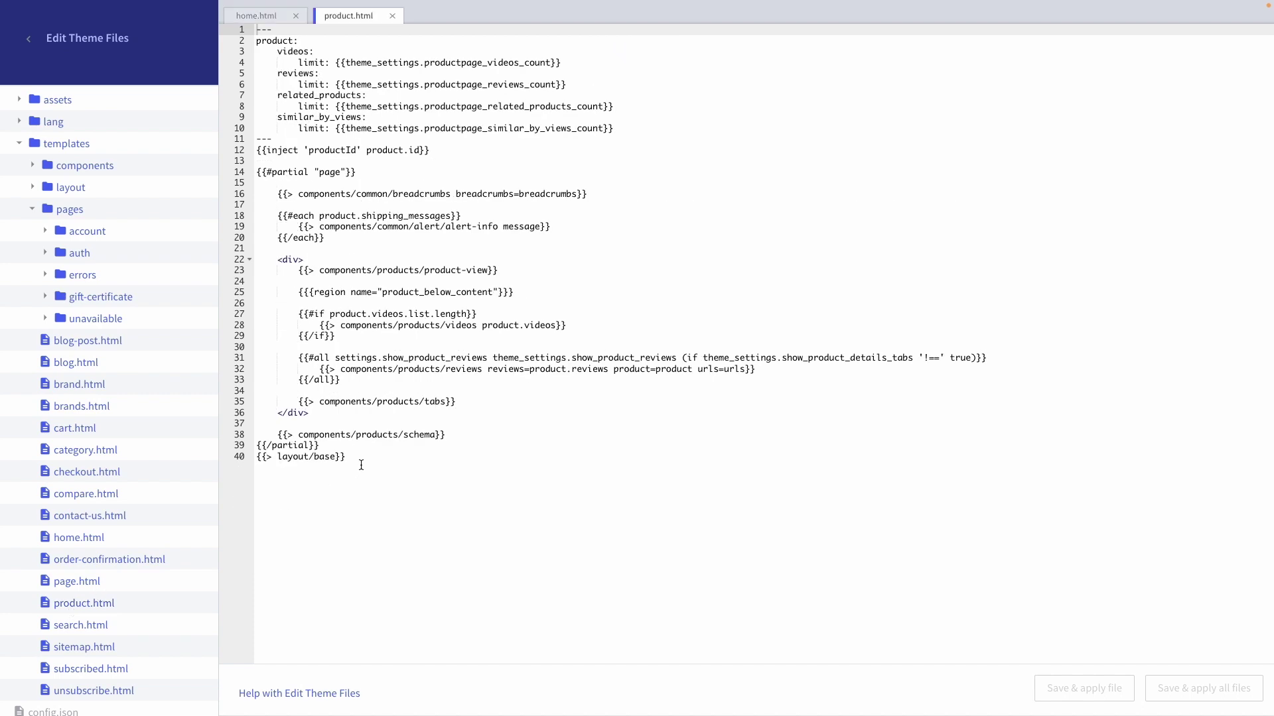
key("Return")
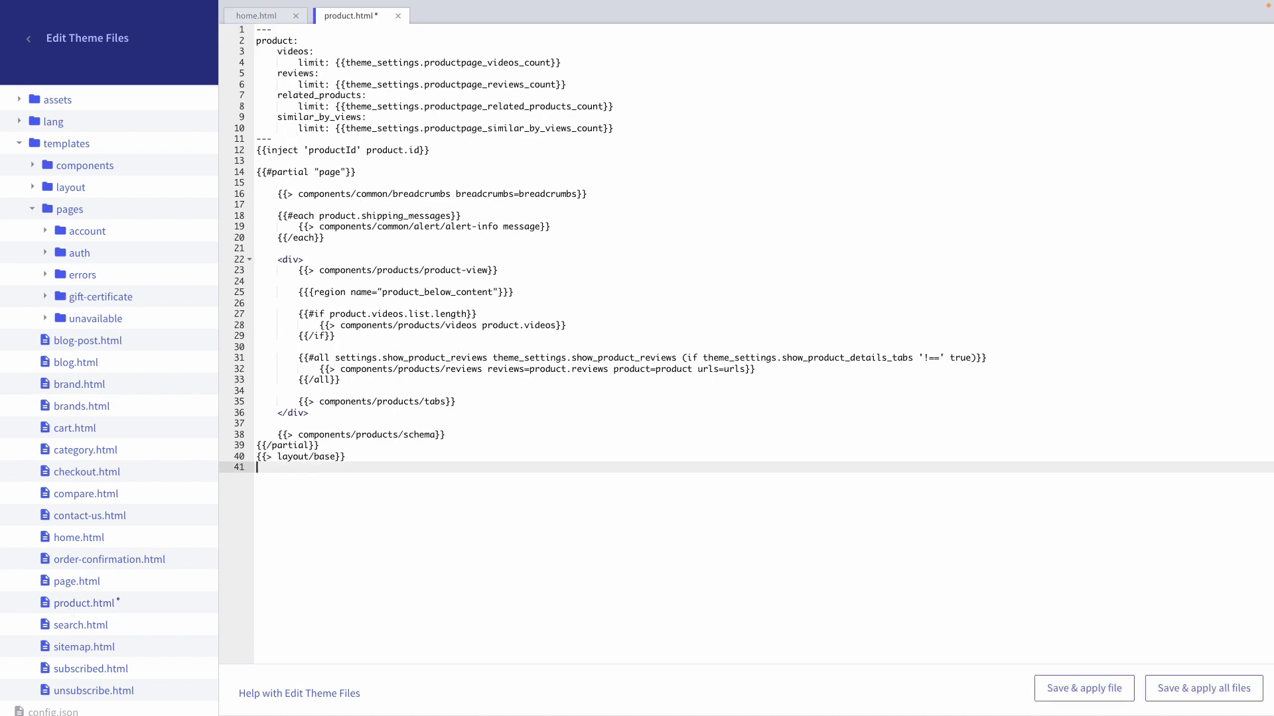
type("<script type=\"text/javascript\"> var _learnq = _learnq || [];  var product_categories = []; {{#each product.category}} product_categories.push('{{this}}') {{/each}}  var item = { Name: \"{{product.title}}\", ProductID: \"{{product.id}}\", ImageURL: \"{{getImage product.main_image 'product_size' (cdn theme_settings.default_image_product)}}\", URL: \"{{product.url}}\", Brand: \"{{product.brand.name}}\", Categories: product_categories, Price: \"{{product.price.without_tax.value}}\", CompareAtPrice:\"{{product.price.rrp_without_tax.value}}\" };  _learnq.push(['track', 'Viewed Product', item]);  _learnq.push(['trackViewedItem', { Title: item.Name, ItemId: item.ProductID, Categories: item.Categories, ImageUrl: item.ImageURL, Url: item.URL, Metadata: { Brand: item.Brand, Price: item.Price, CompareAtPrice: item.CompareAtPrice } }]); </script>")
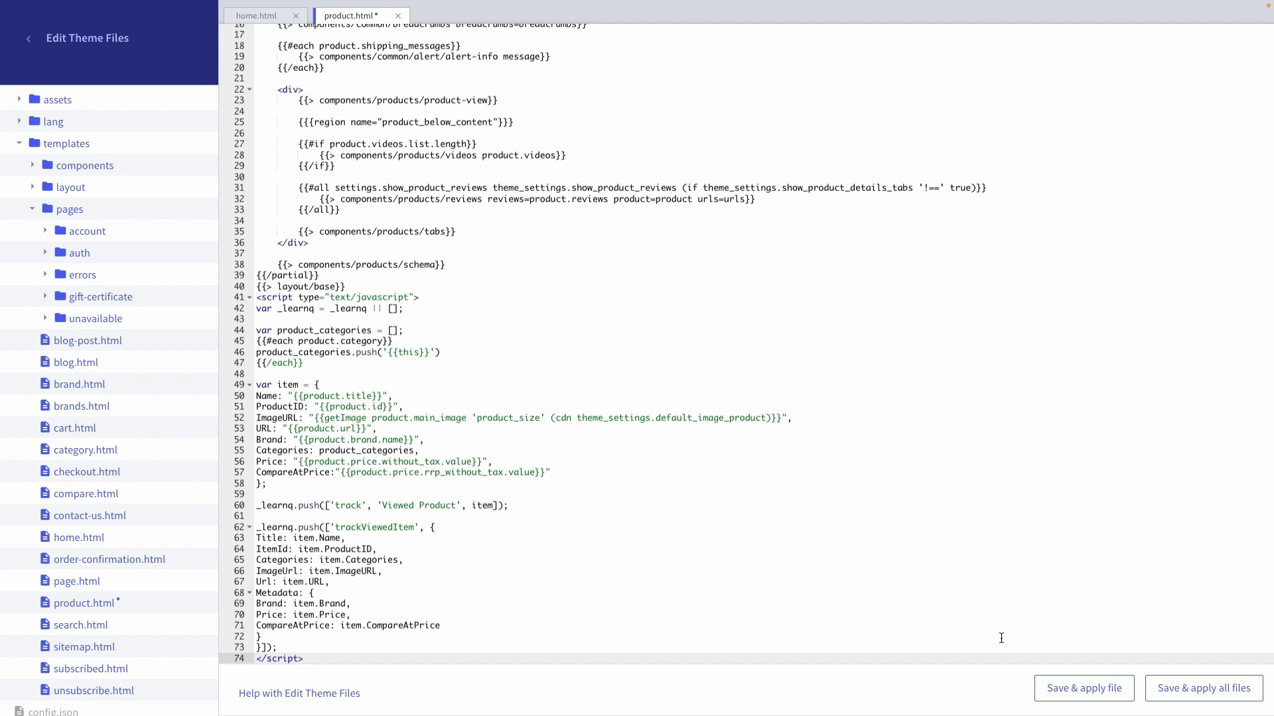
left_click(1204, 693)
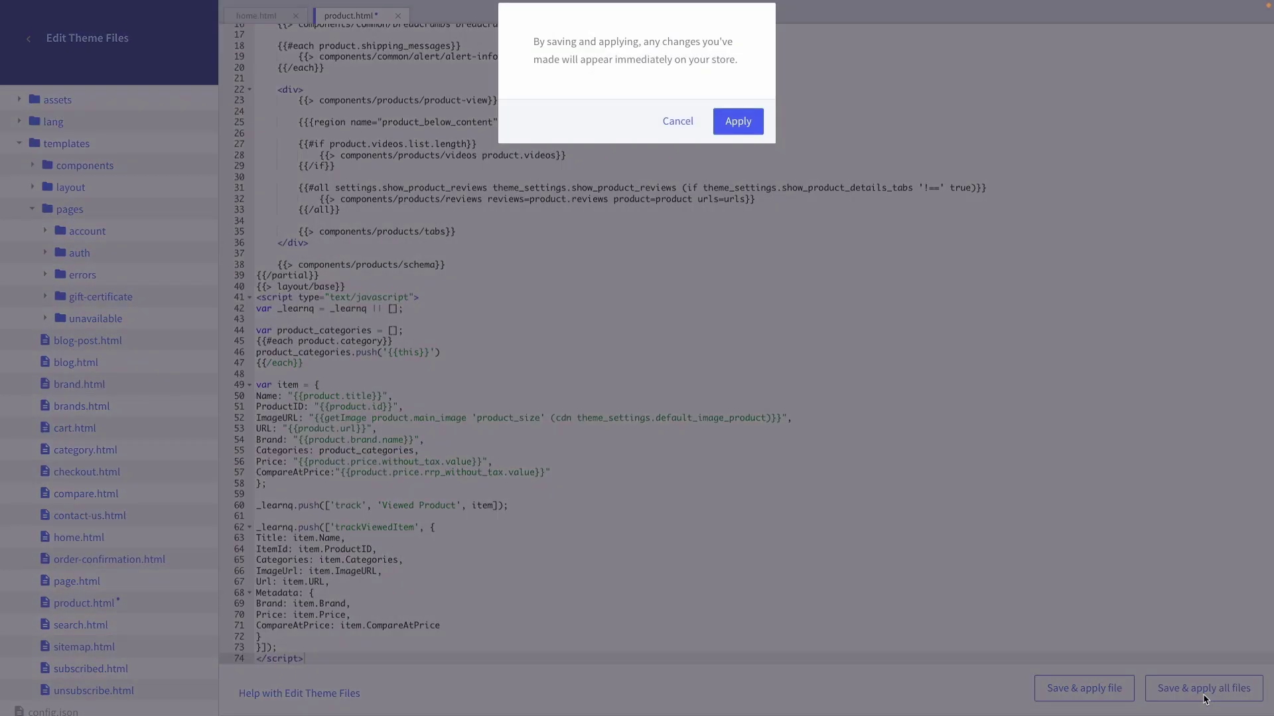
left_click(741, 124)
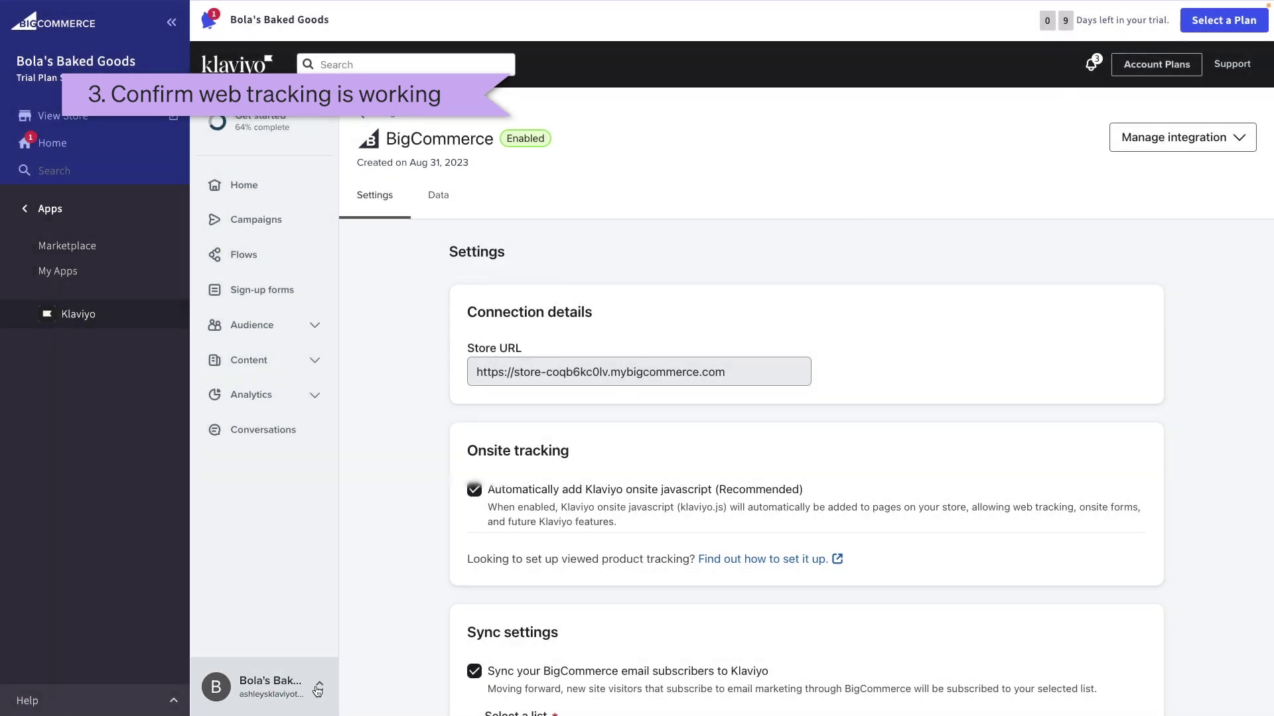
Step: Go to Integrations and start web tracking setup from Manage sources
left_click(334, 687)
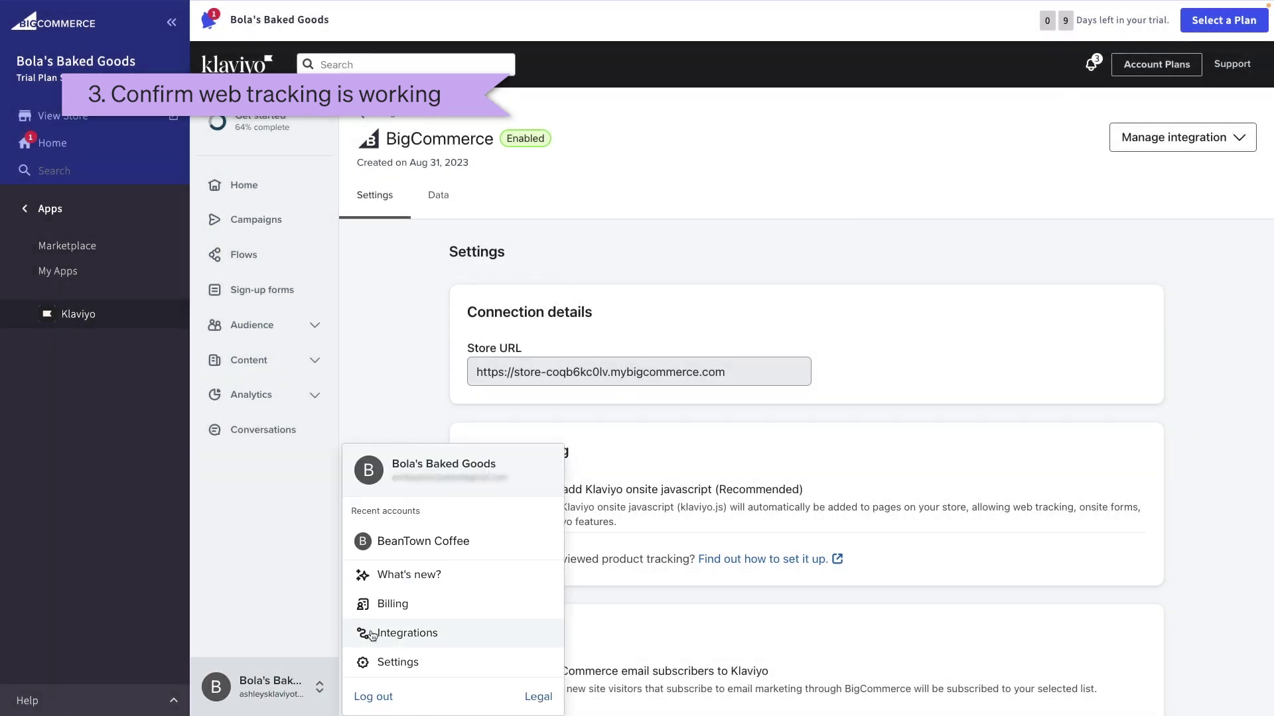
left_click(369, 631)
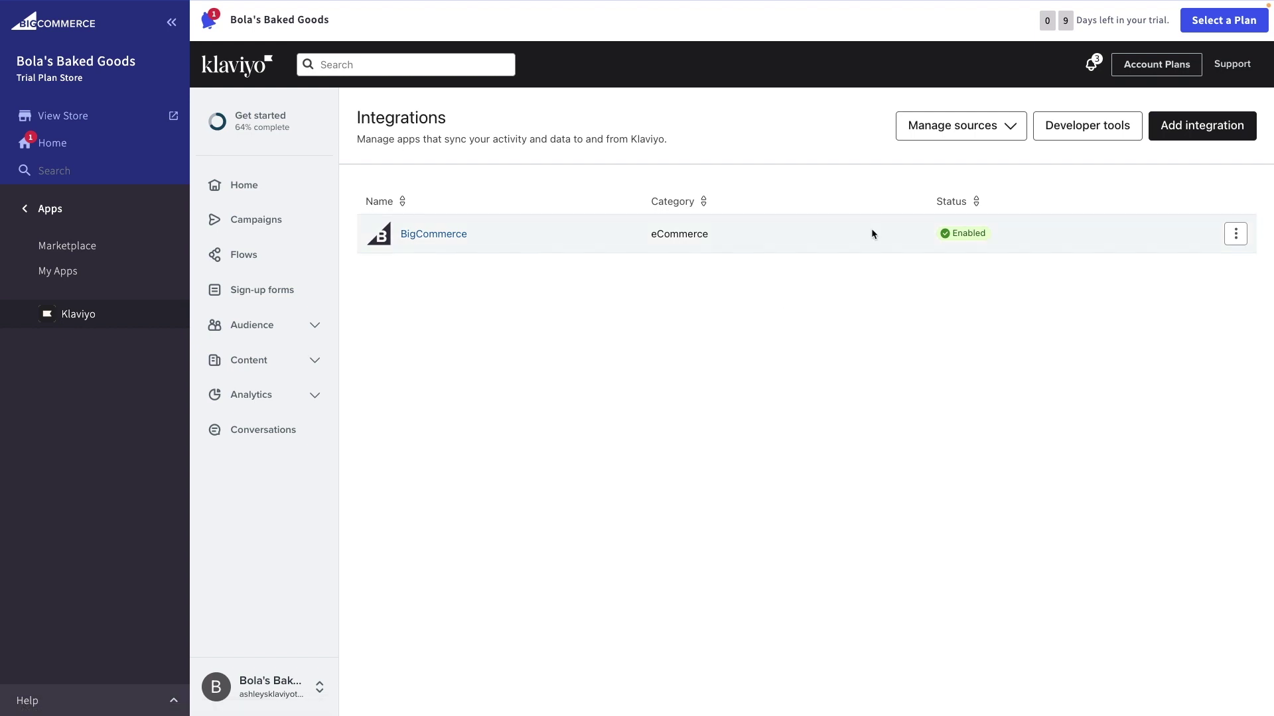
left_click(1001, 126)
left_click(983, 232)
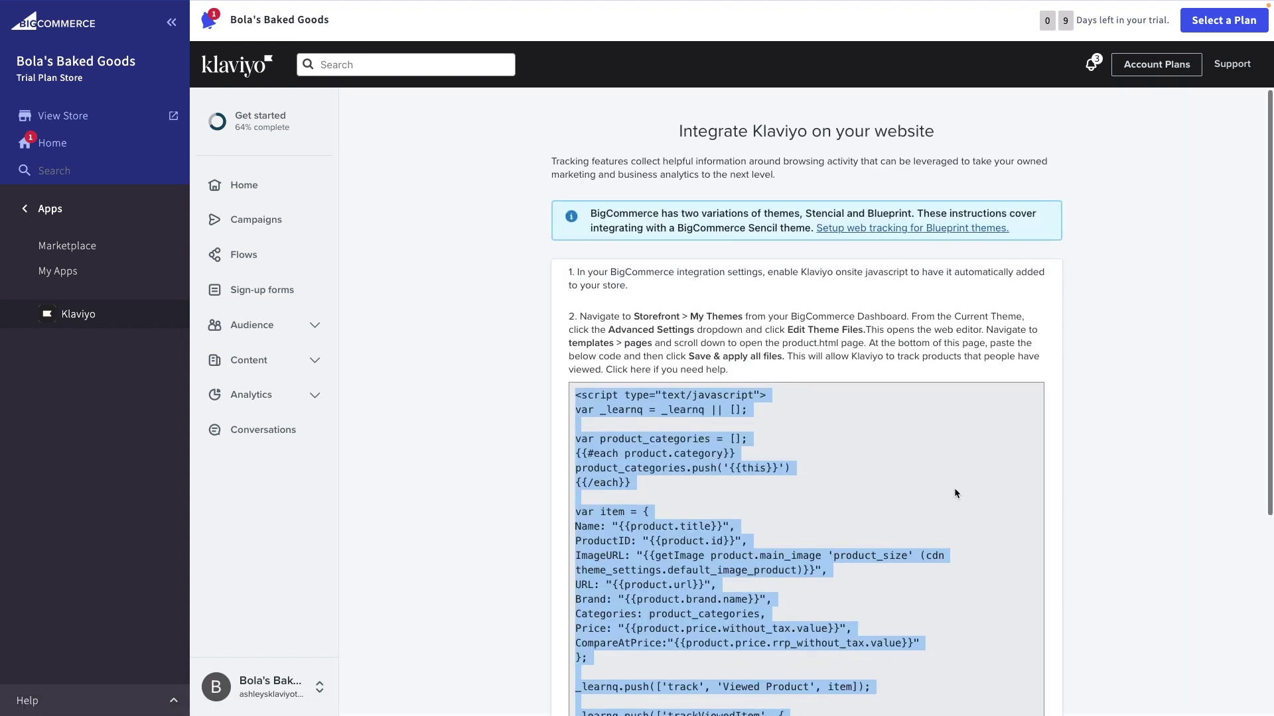
Step: Paste the BigCommerce store URL, confirm the script was installed, and return to the dashboard
scroll(954, 493, "down", 5)
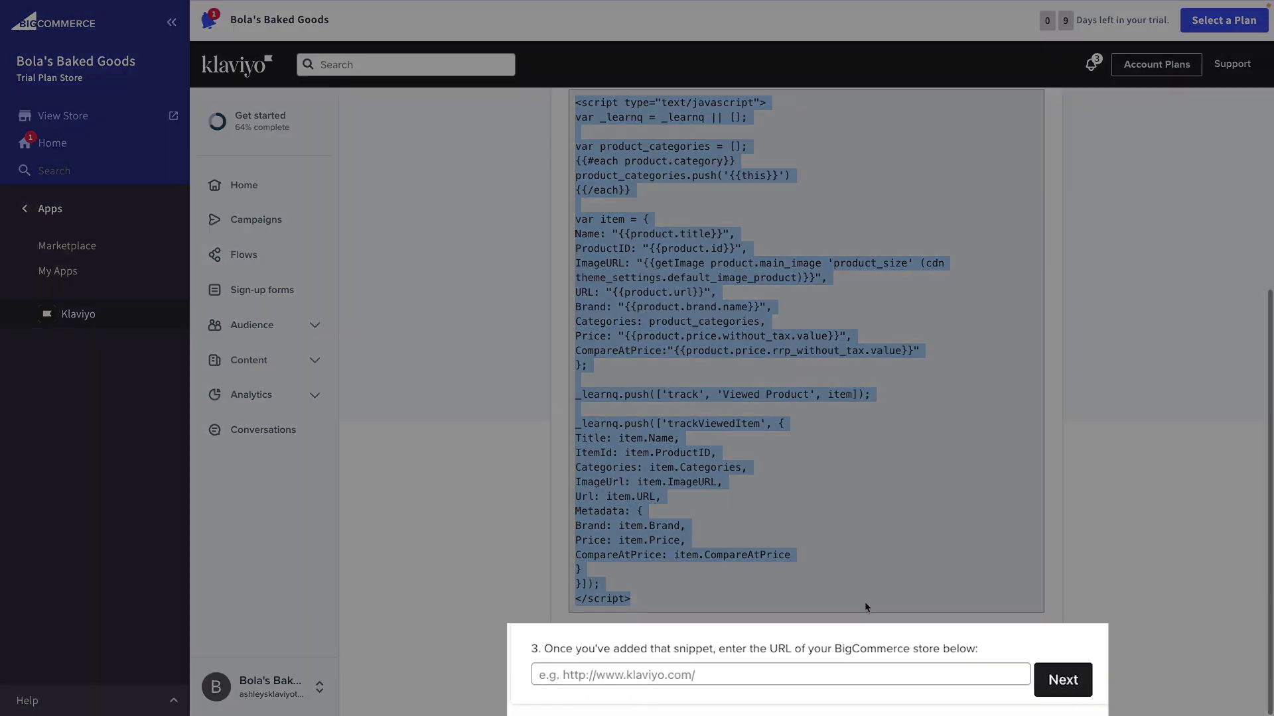
left_click(823, 676)
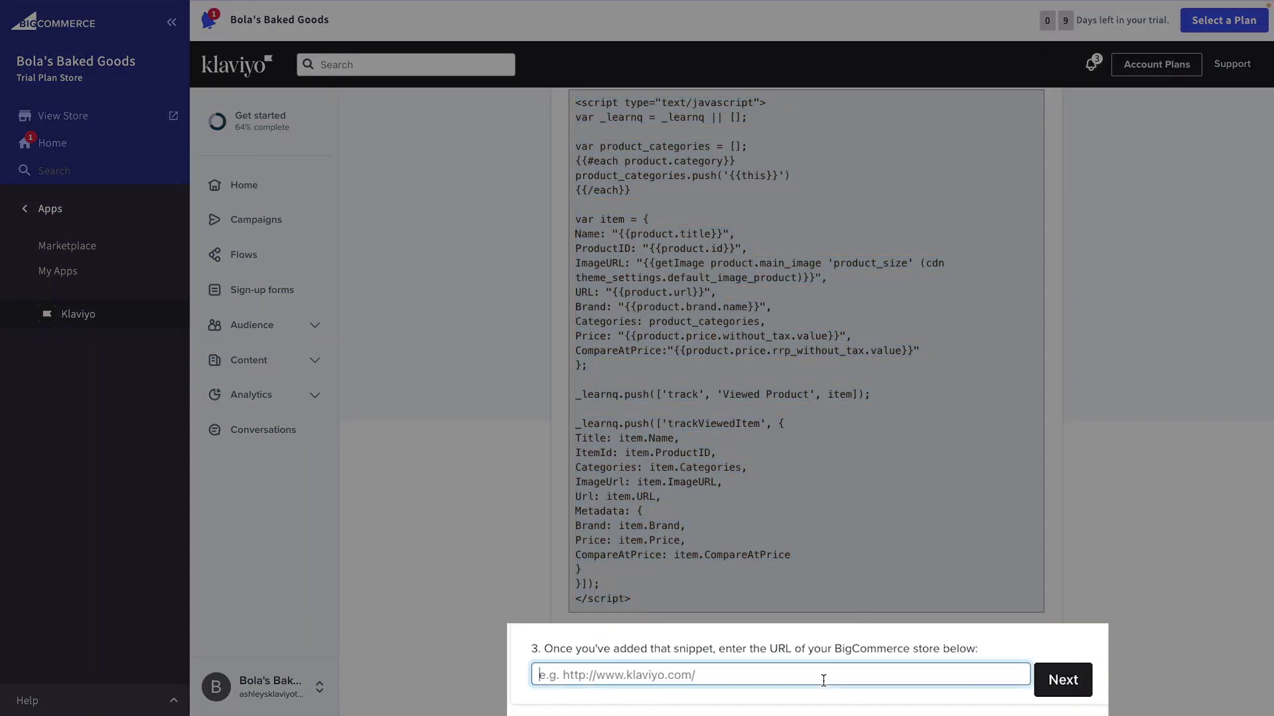
type("https://store-coqb6kc0lv.mybigcommerce.com")
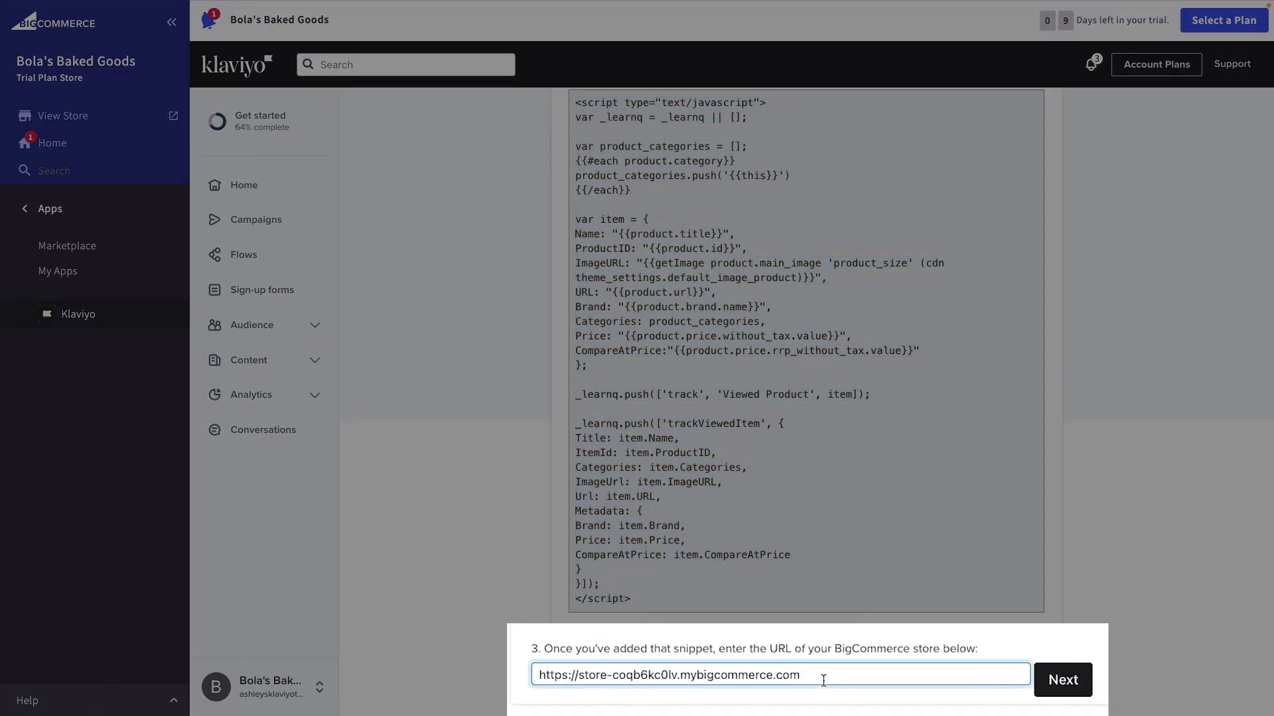
left_click(1061, 680)
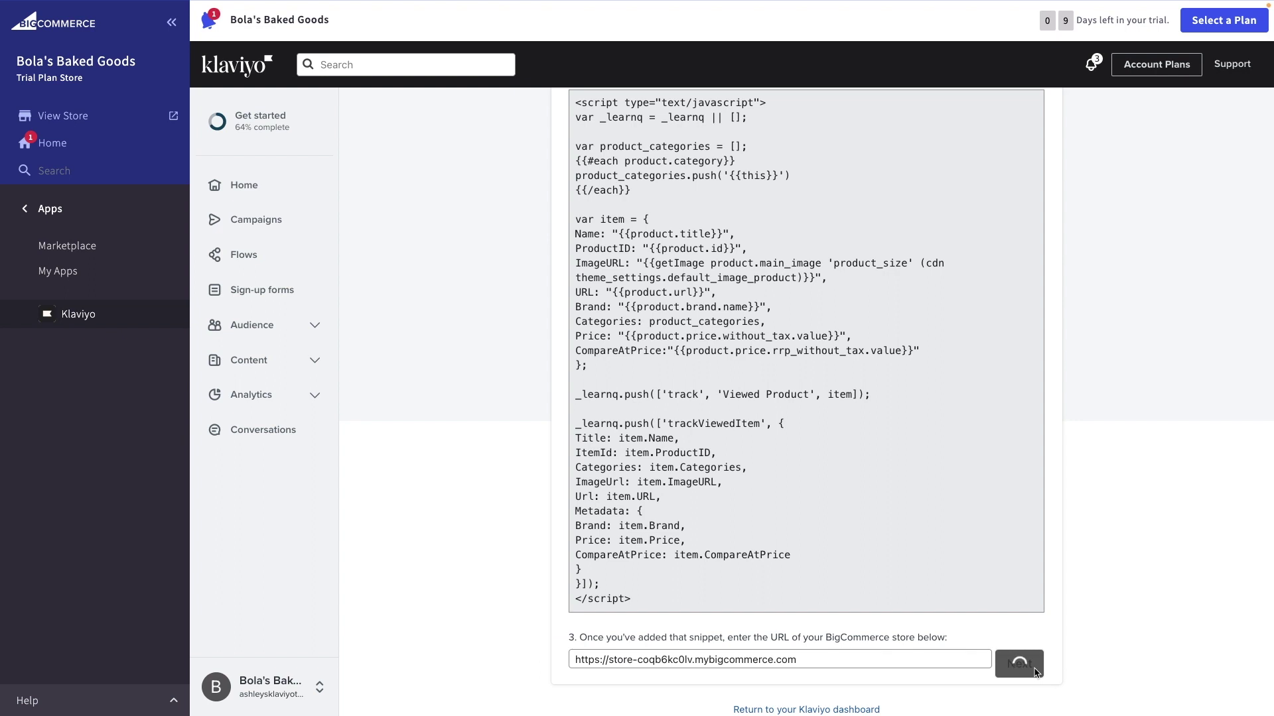
scroll(1035, 673, "down", 1)
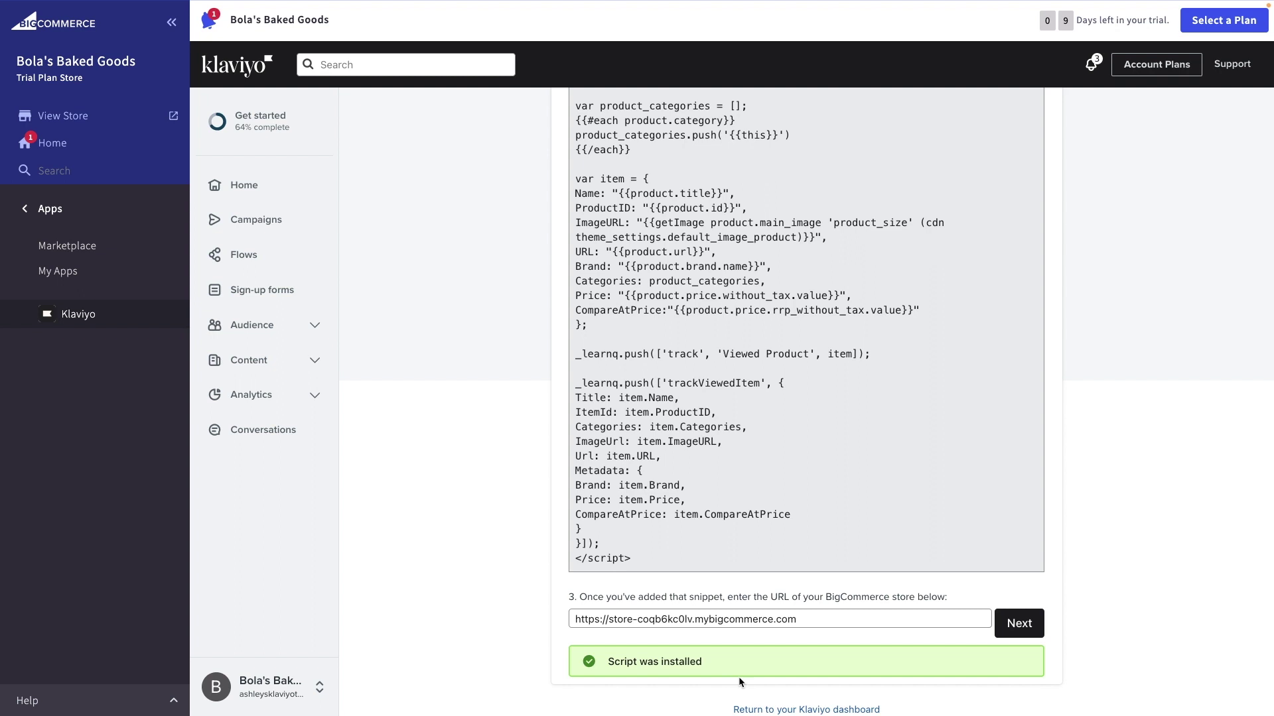
left_click(766, 710)
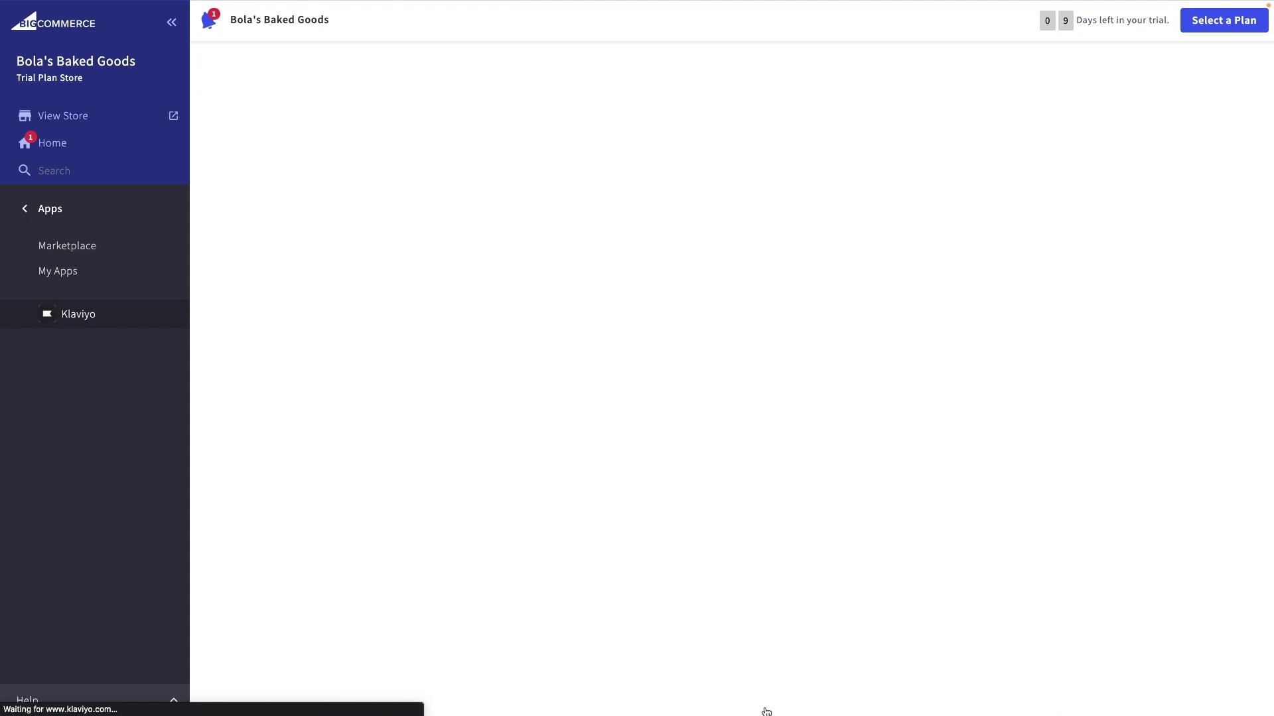